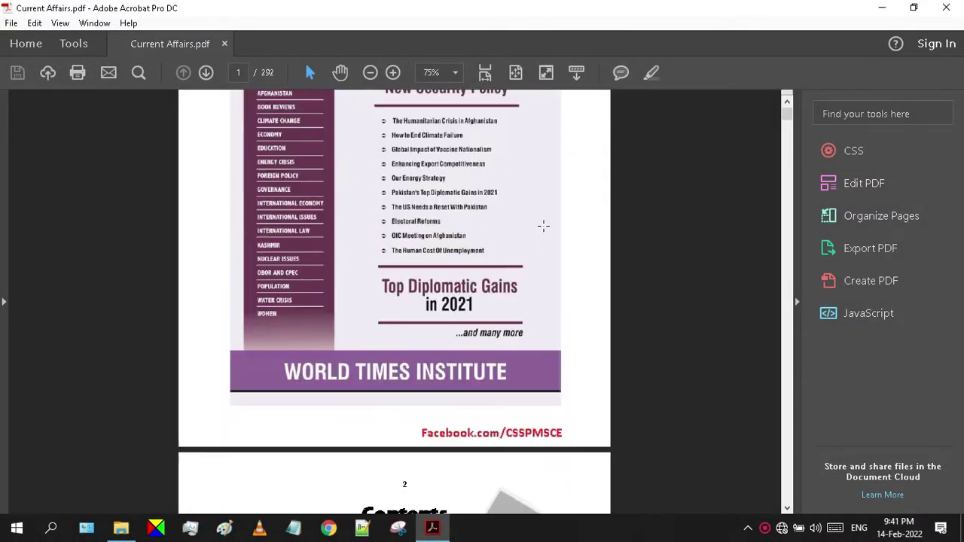
# - Look through the pages of Current Affairs.pdf and examine the diagonal World Times Institute watermark and the Facebook footer
pyautogui.scroll(-20, 543, 225)
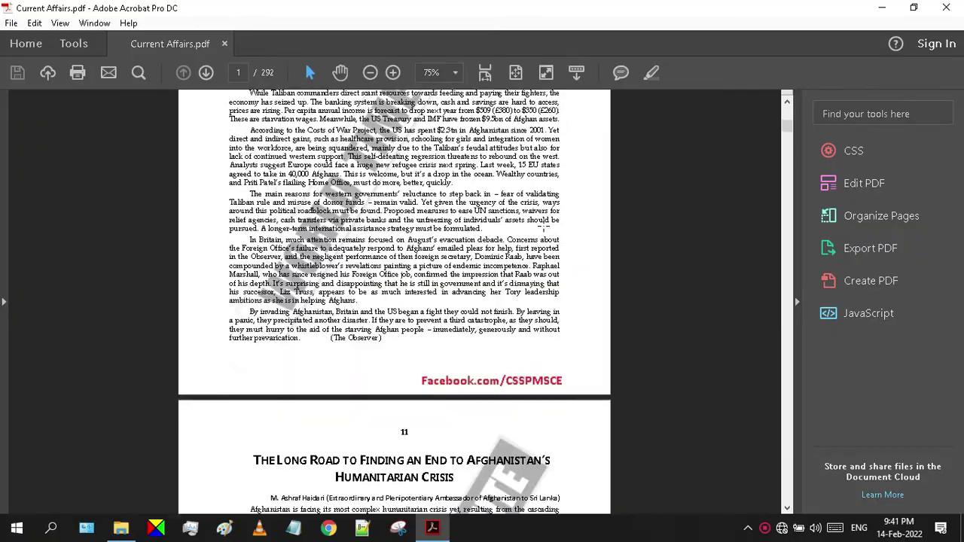
pyautogui.scroll(-20, 543, 225)
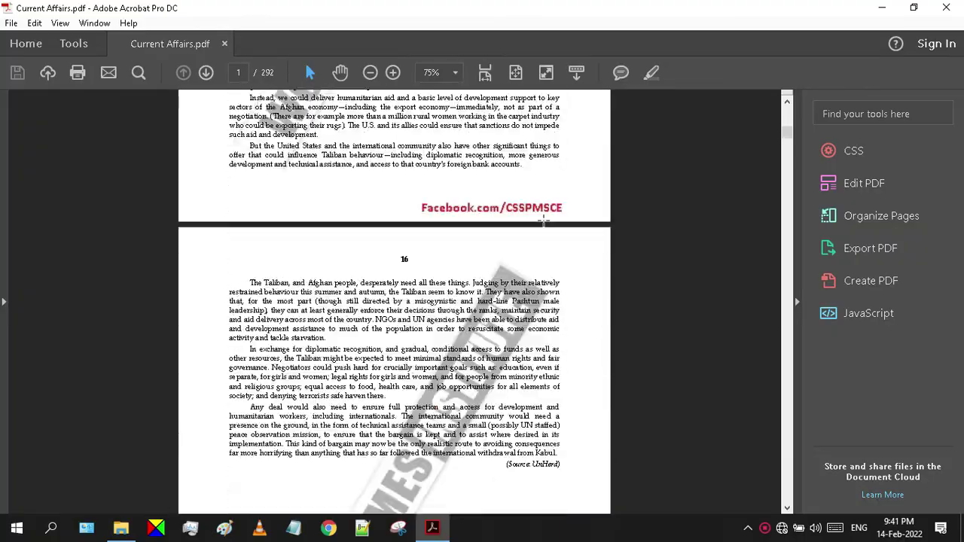
pyautogui.scroll(-10, 543, 219)
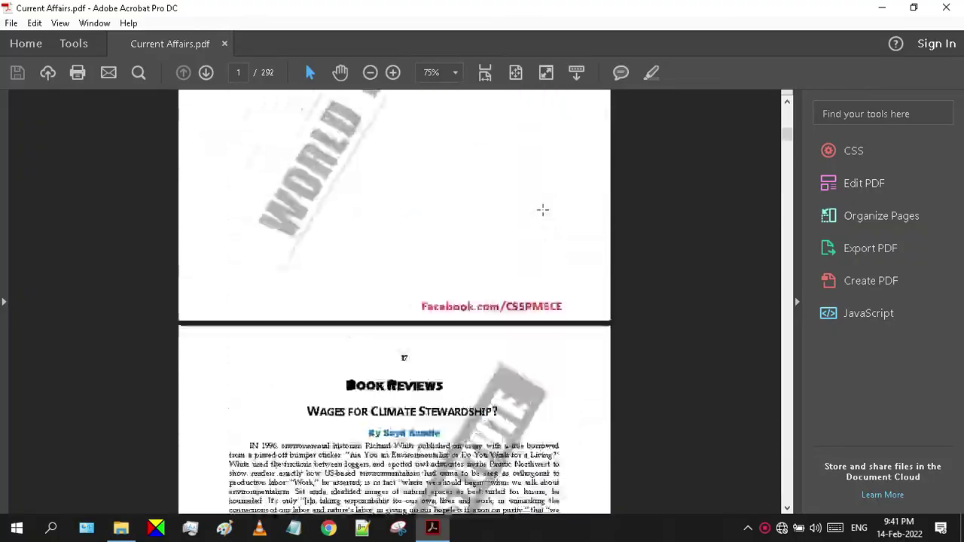
pyautogui.scroll(-15, 543, 211)
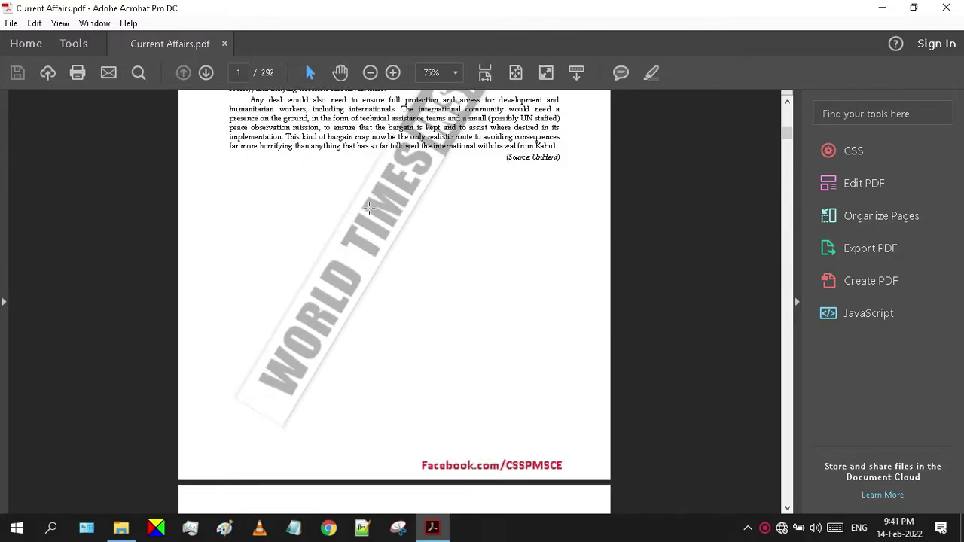
pyautogui.click(368, 207)
pyautogui.click(401, 231)
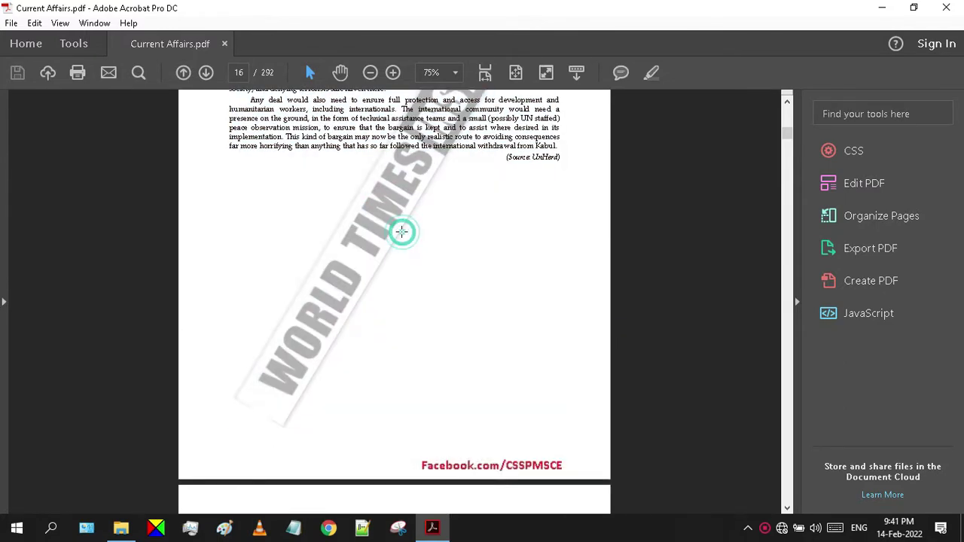
pyautogui.click(426, 465)
pyautogui.scroll(-4, 534, 468)
pyautogui.scroll(-7, 546, 298)
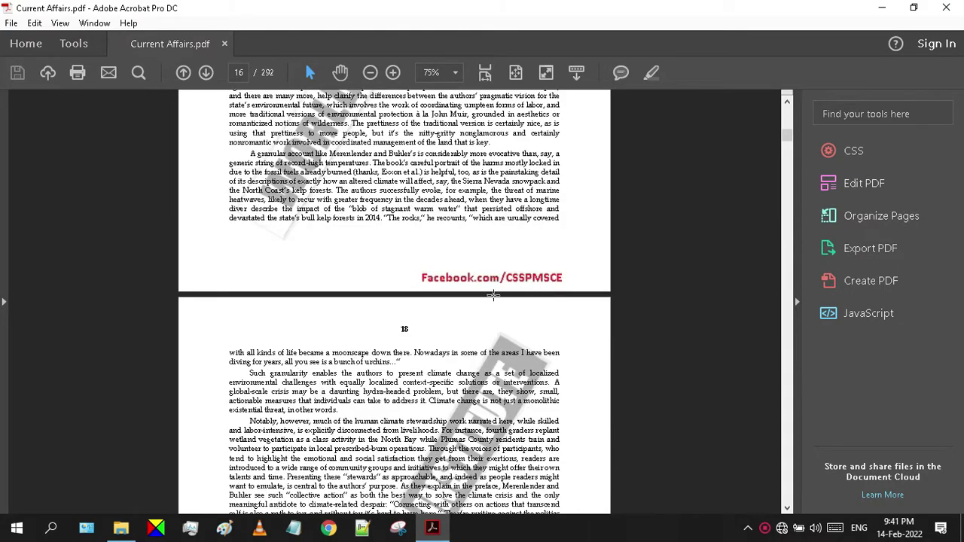
pyautogui.click(476, 279)
pyautogui.scroll(-11, 475, 279)
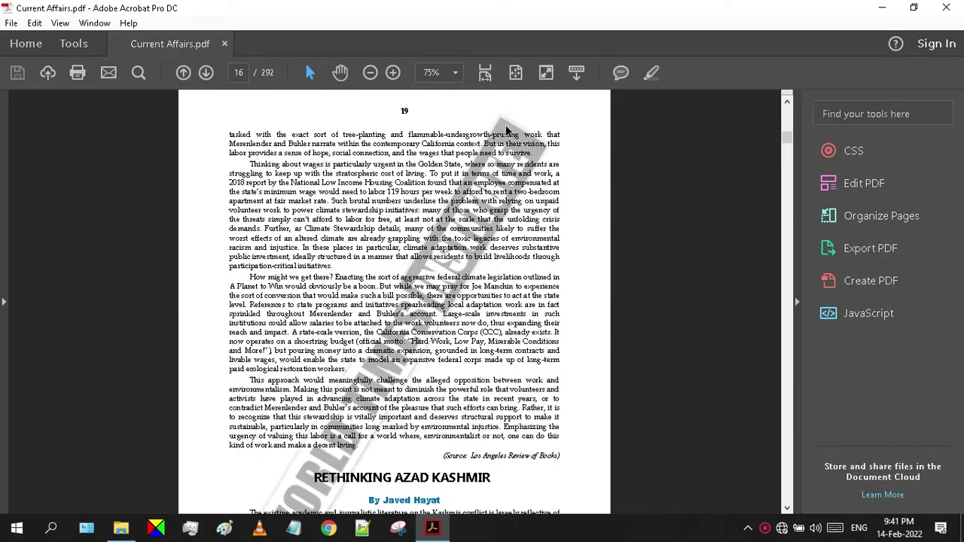
pyautogui.scroll(-4, 433, 357)
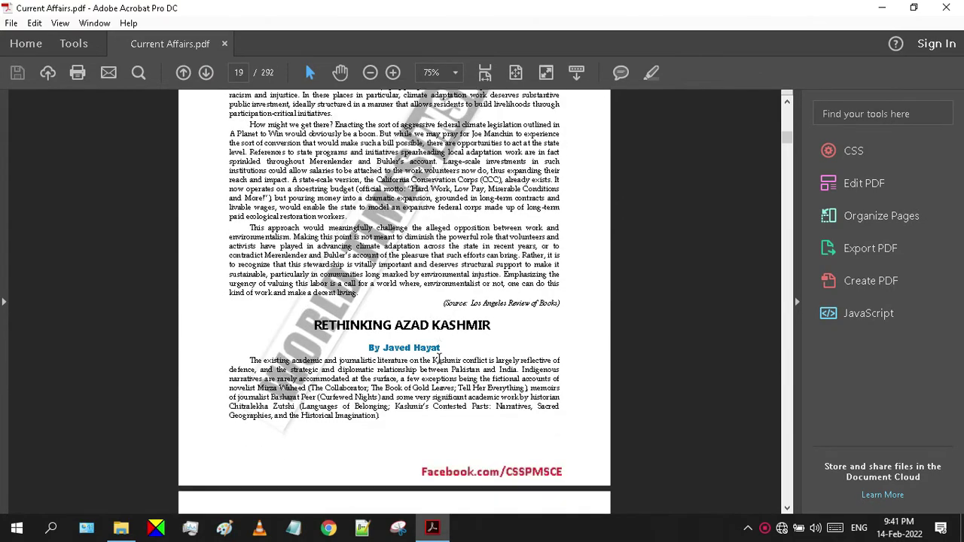
pyautogui.scroll(-10, 334, 365)
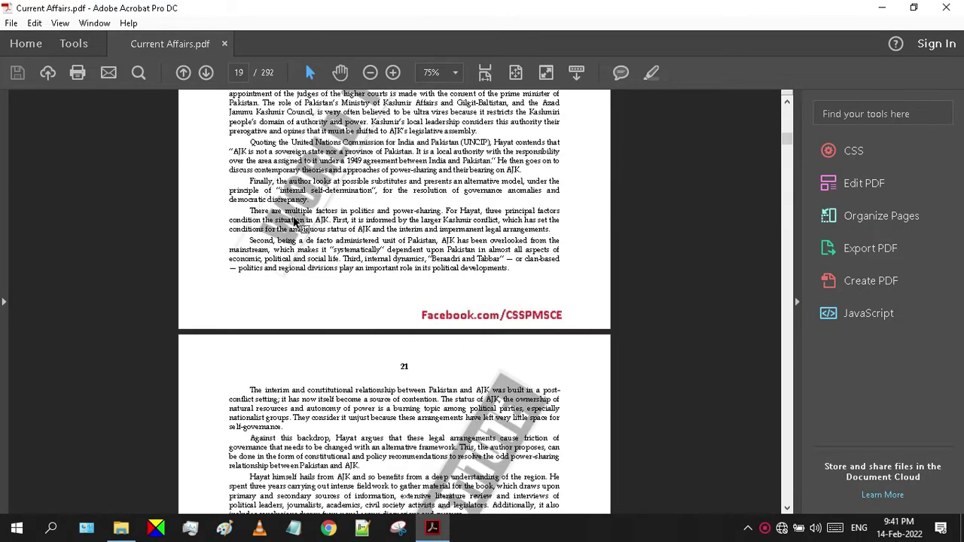
pyautogui.scroll(-6, 398, 271)
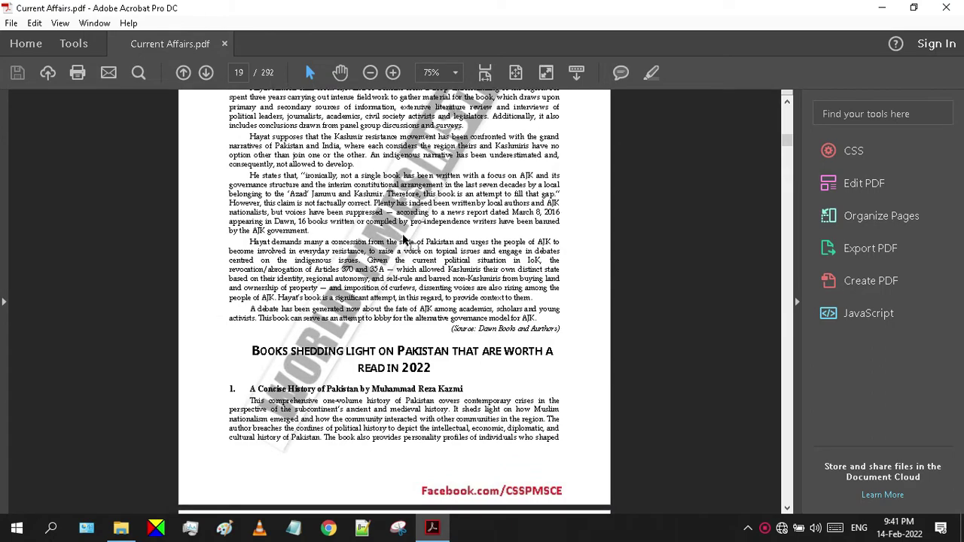
pyautogui.scroll(-3, 469, 370)
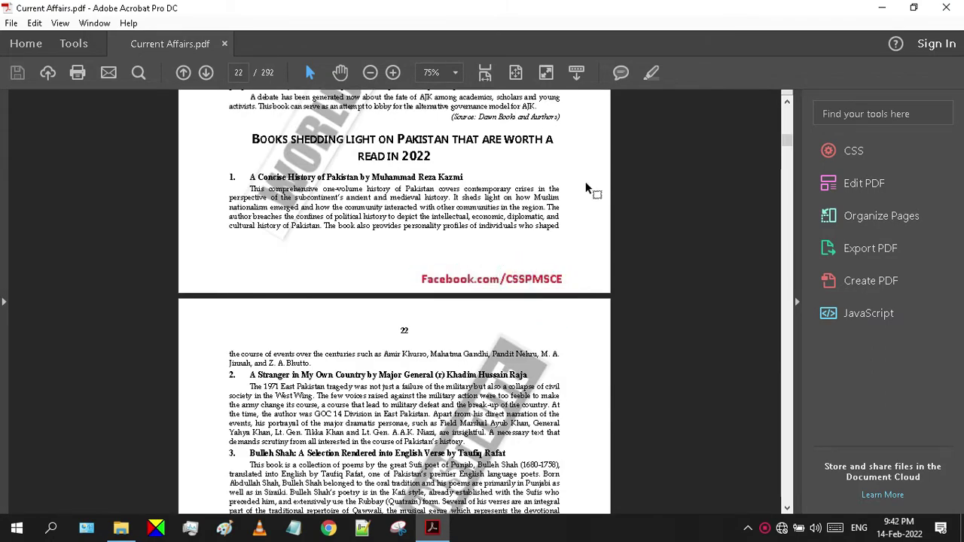
pyautogui.scroll(20, 589, 190)
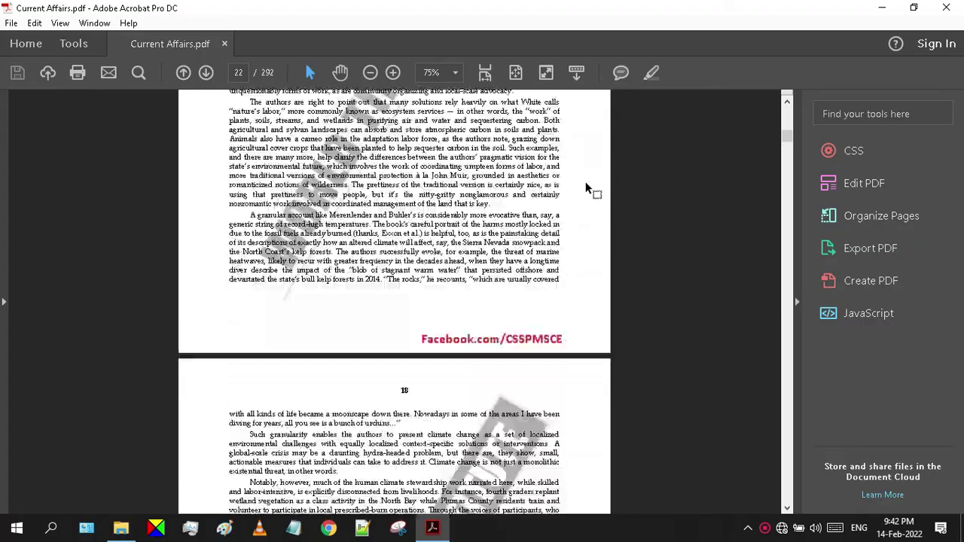
pyautogui.scroll(20, 590, 190)
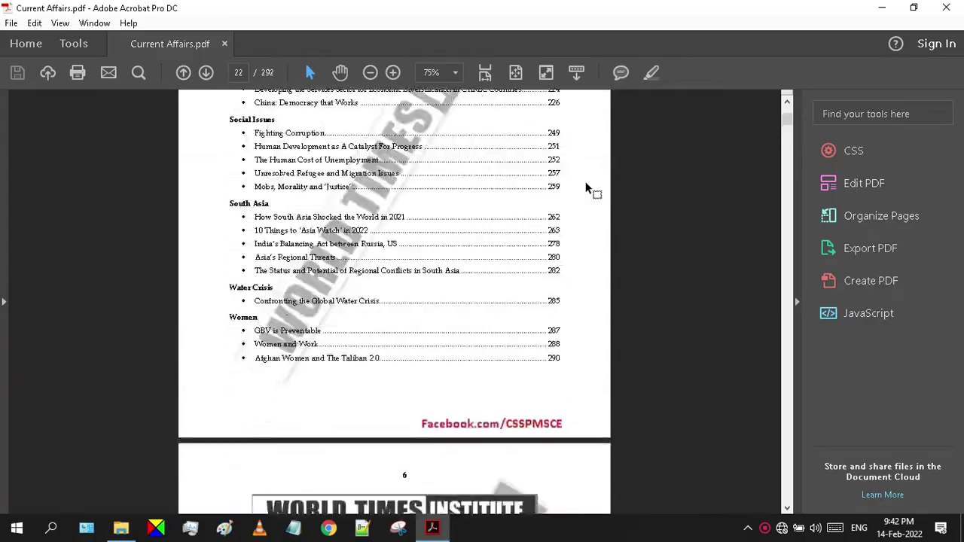
pyautogui.scroll(20, 589, 190)
pyautogui.scroll(-10, 590, 189)
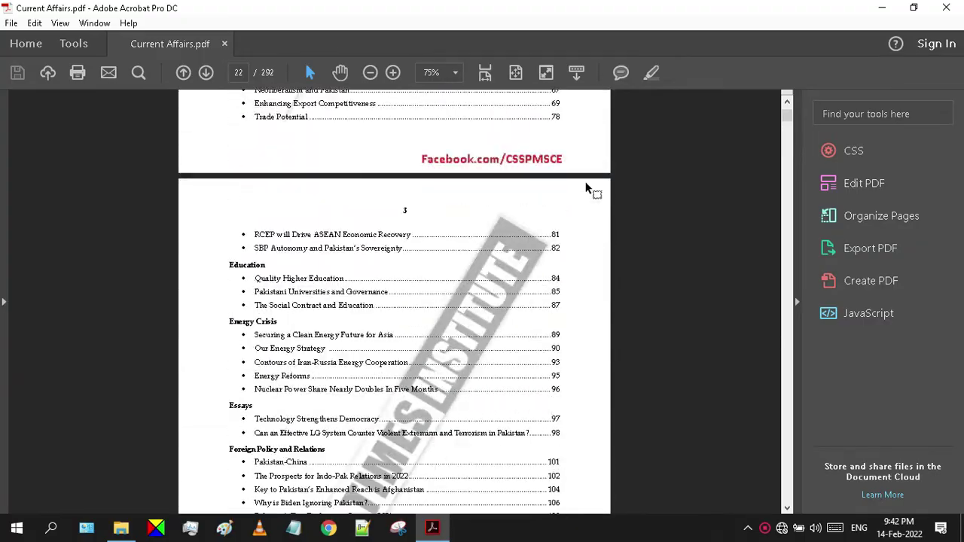
pyautogui.scroll(-20, 590, 190)
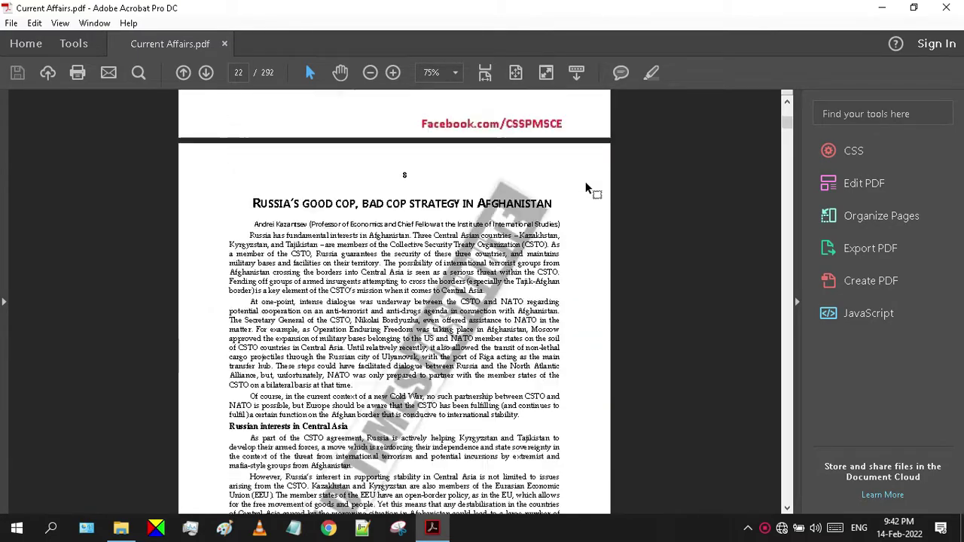
pyautogui.scroll(-12, 590, 190)
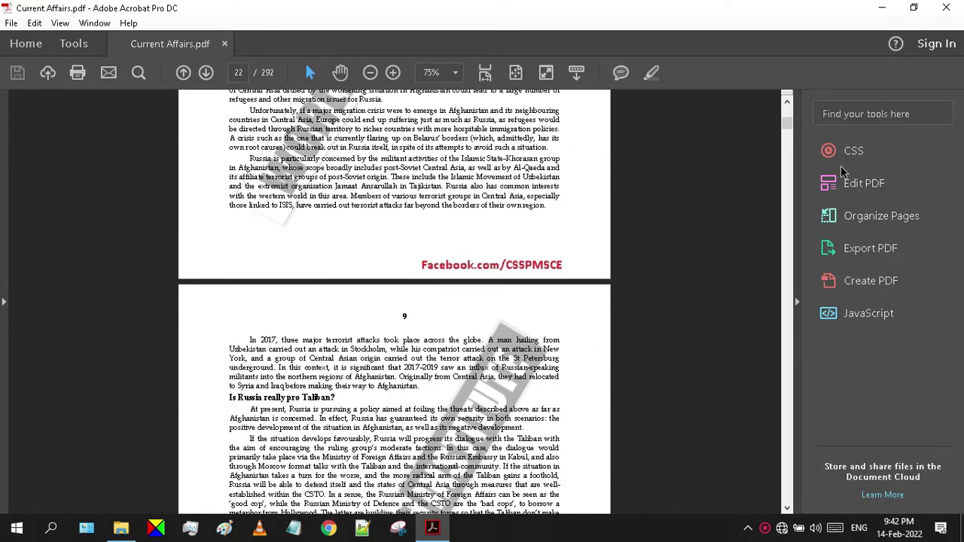
pyautogui.click(849, 111)
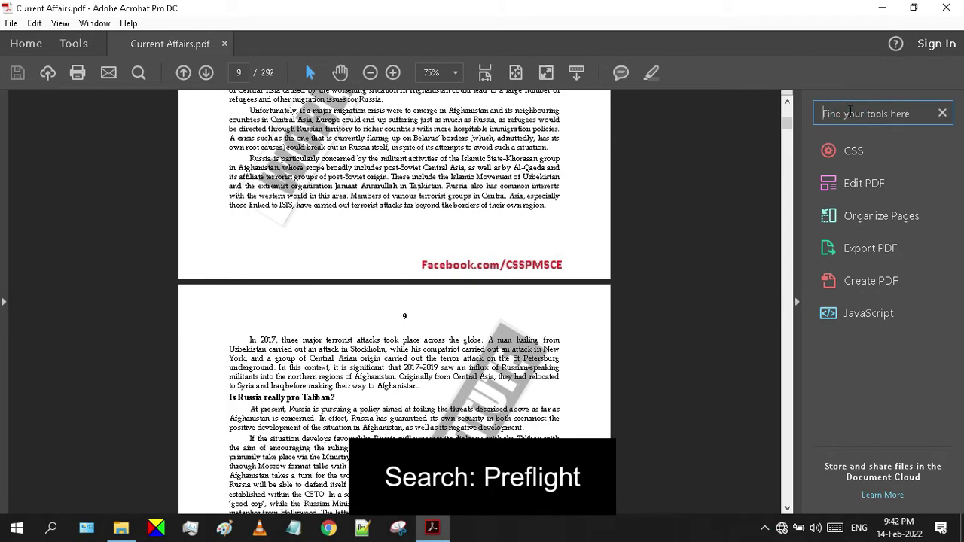
pyautogui.write('p')
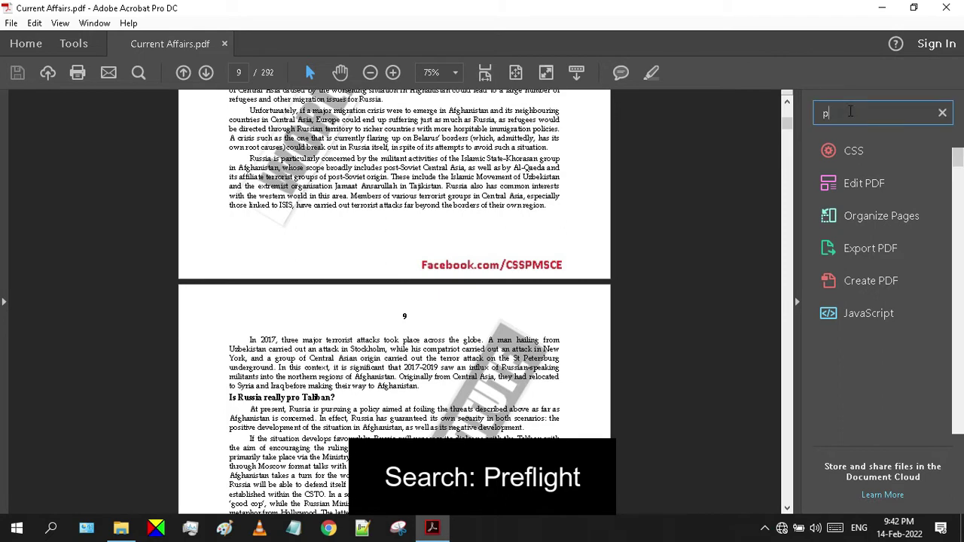
pyautogui.write('reflight')
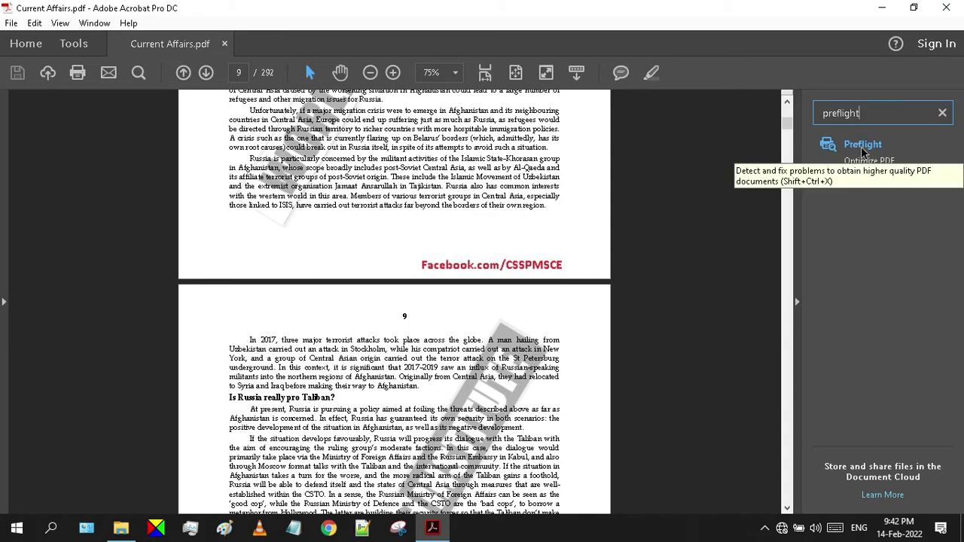
pyautogui.click(863, 148)
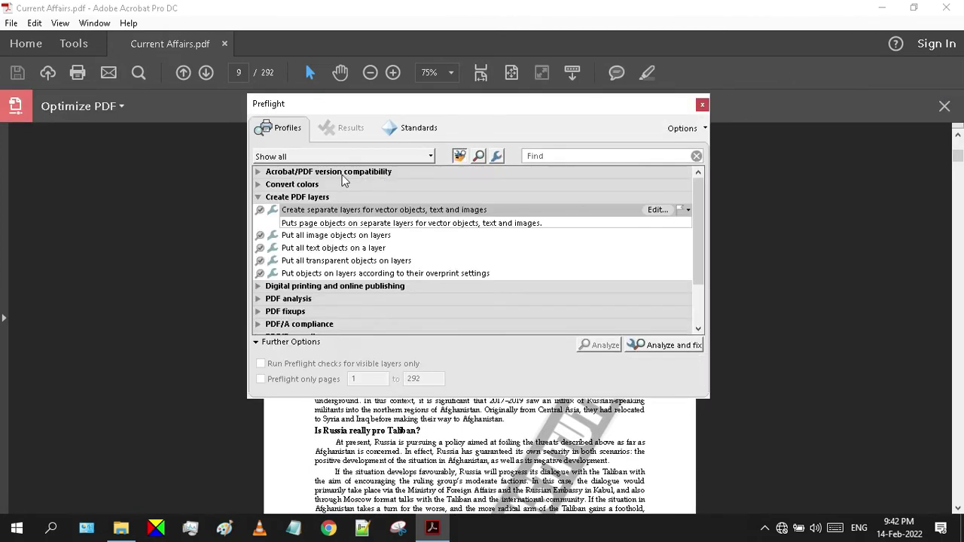
pyautogui.click(258, 197)
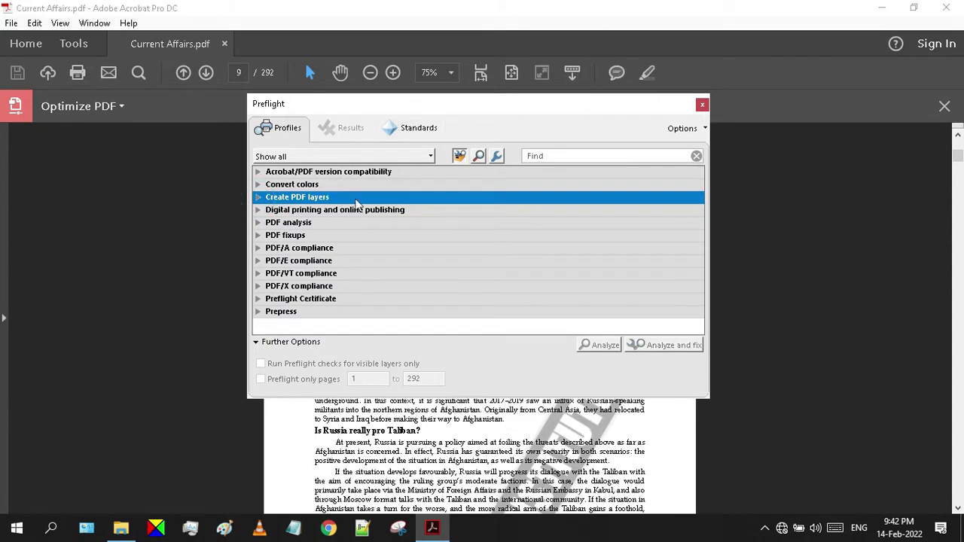
pyautogui.click(701, 106)
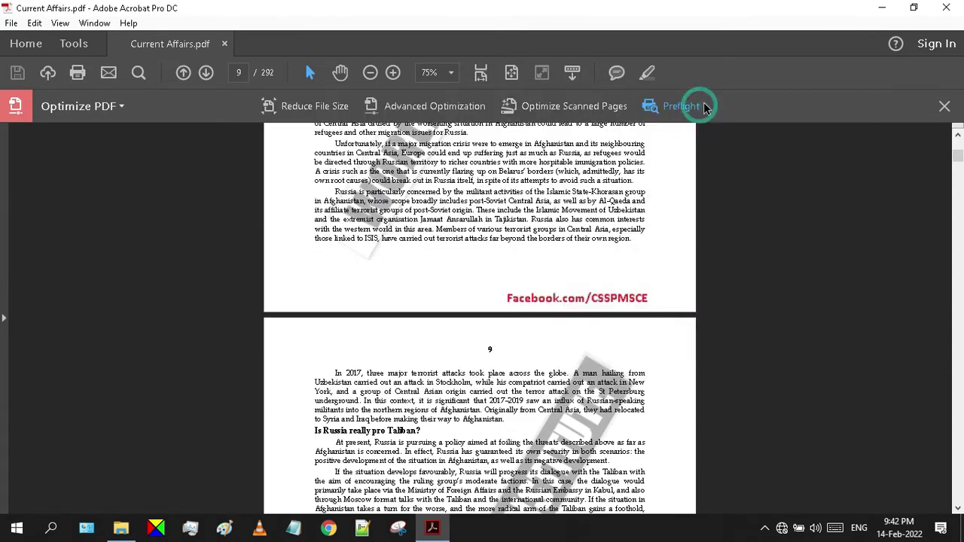
pyautogui.click(942, 107)
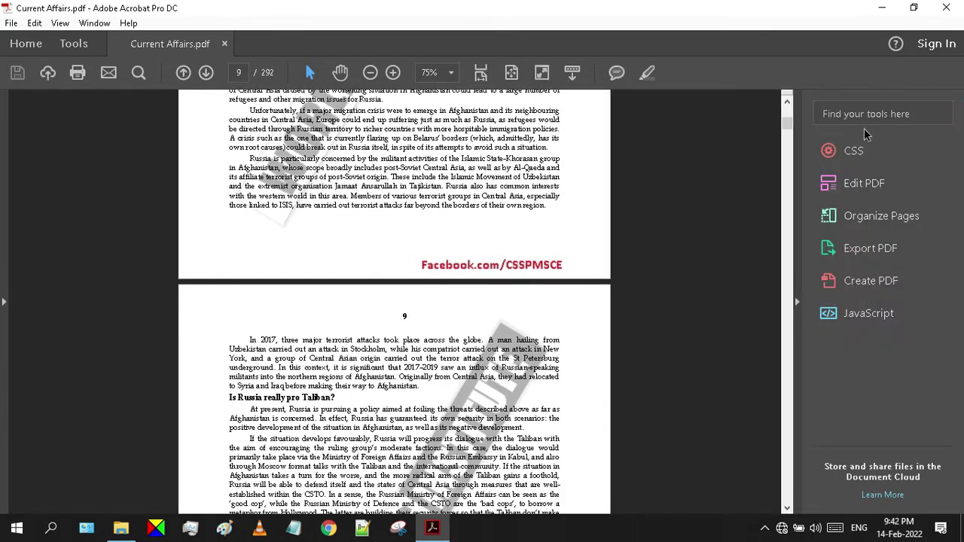
# - Search all tools for "preflight" and open the Preflight tool listed under Optimize PDF
pyautogui.click(73, 45)
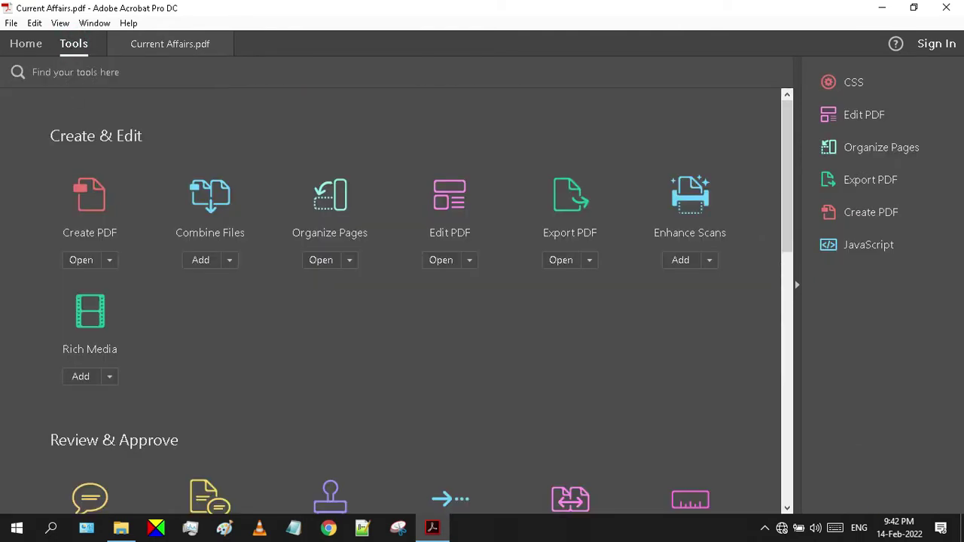
pyautogui.write('preflight')
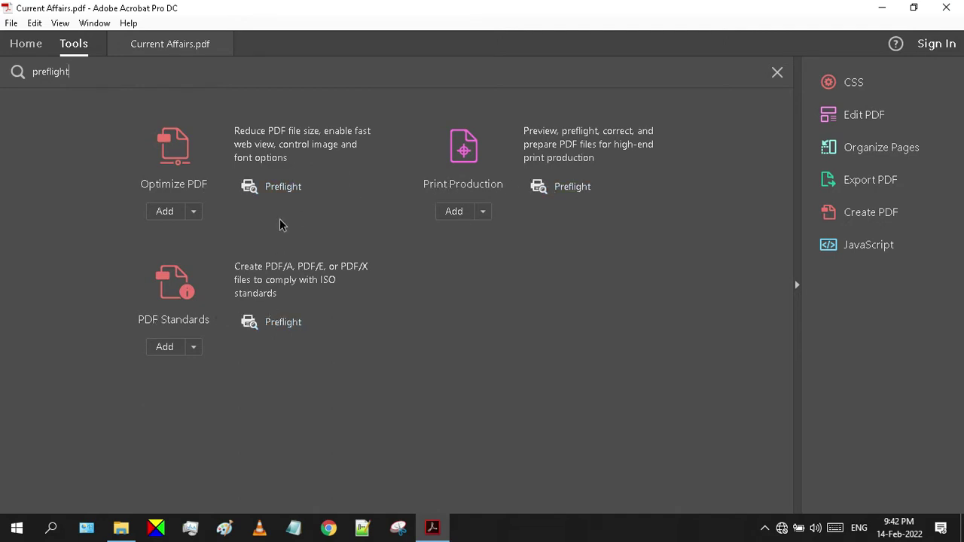
pyautogui.click(283, 187)
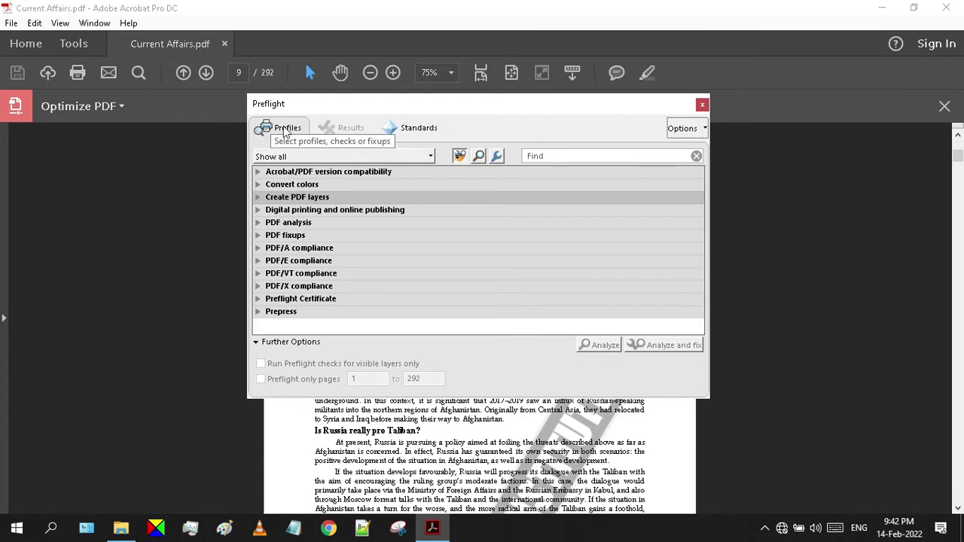
pyautogui.click(308, 158)
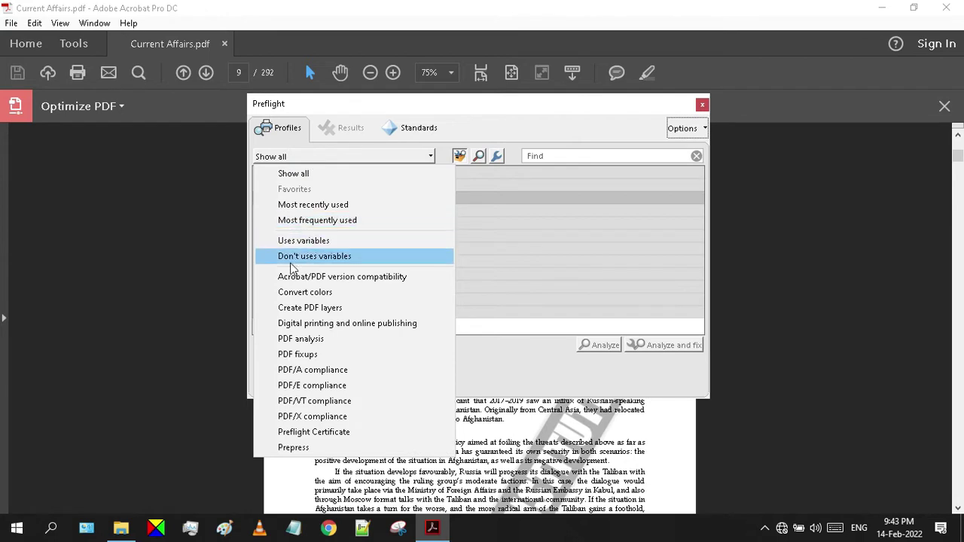
pyautogui.click(353, 307)
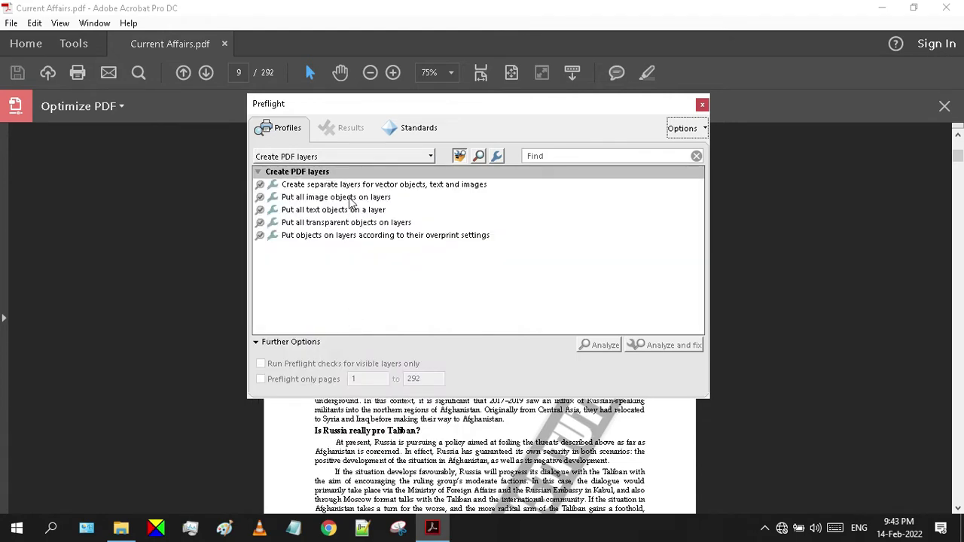
pyautogui.click(356, 160)
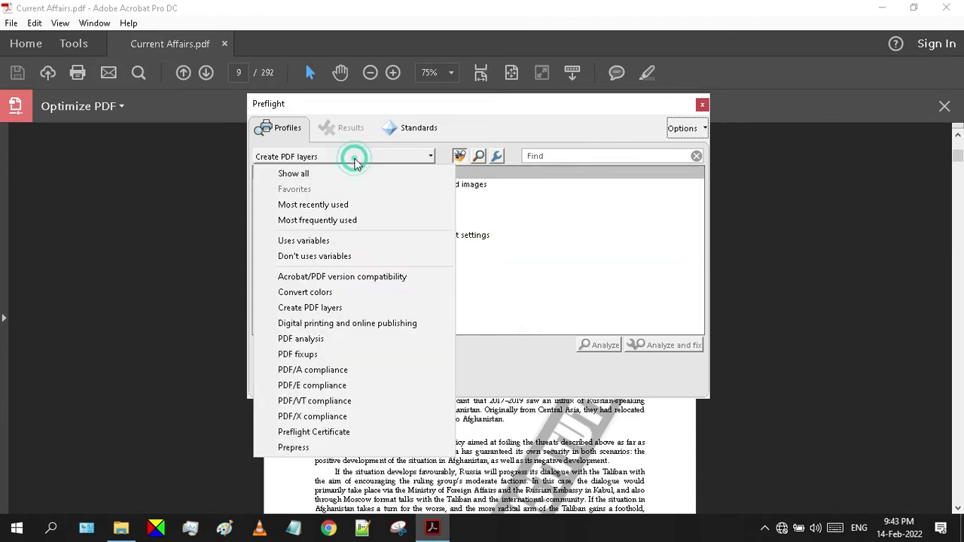
pyautogui.click(310, 177)
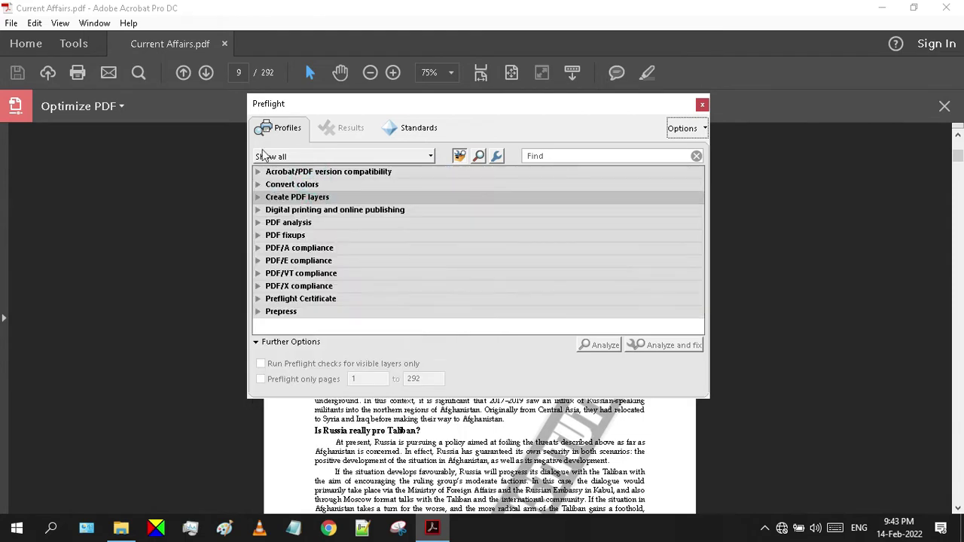
pyautogui.click(258, 198)
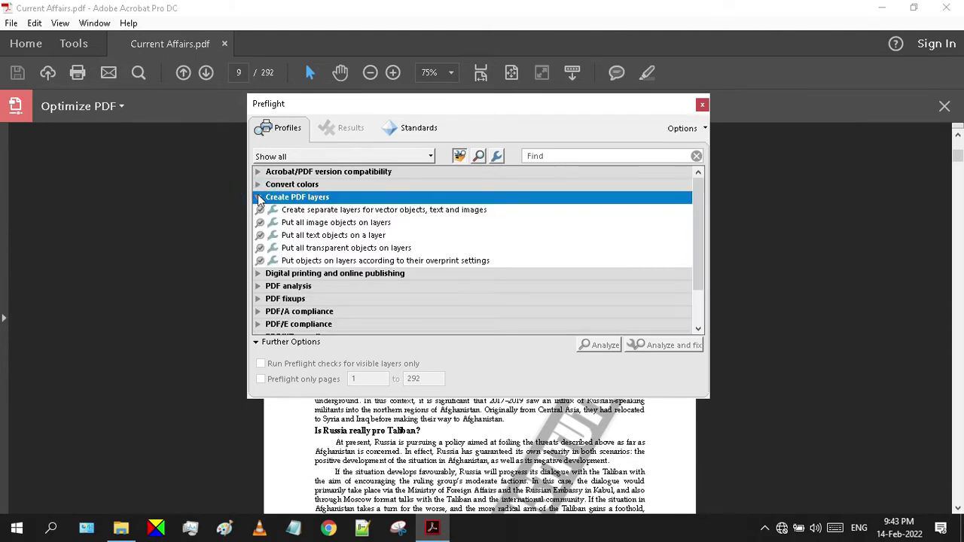
pyautogui.click(258, 199)
# - Run and fix with the Create PDF layers profile "Create separate layers for vector objects, text and images", saving the result as Doc1
pyautogui.click(297, 154)
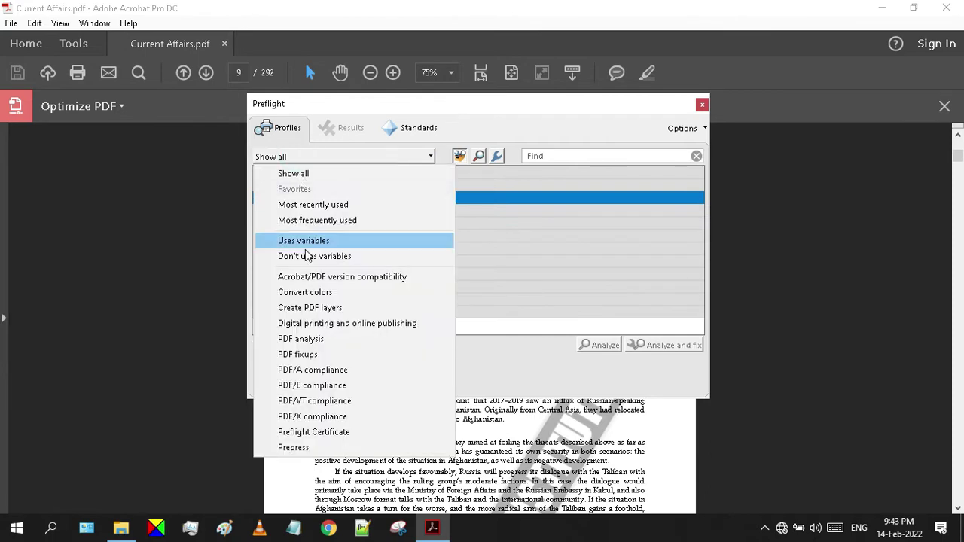
pyautogui.click(321, 307)
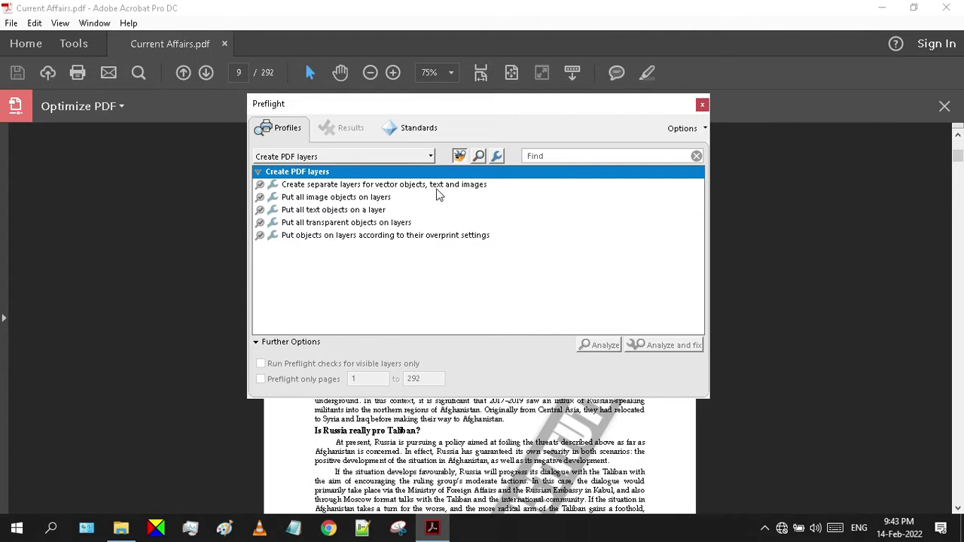
pyautogui.click(475, 185)
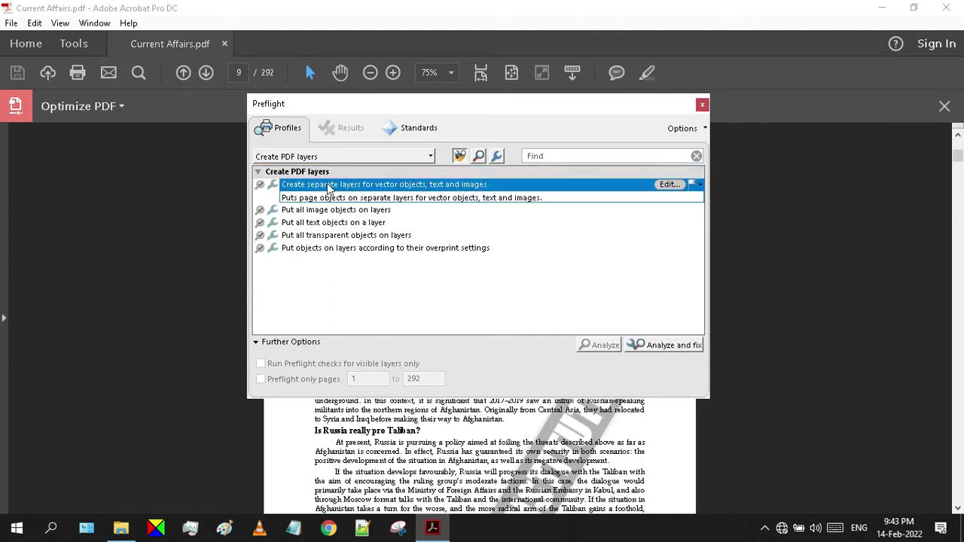
pyautogui.click(674, 346)
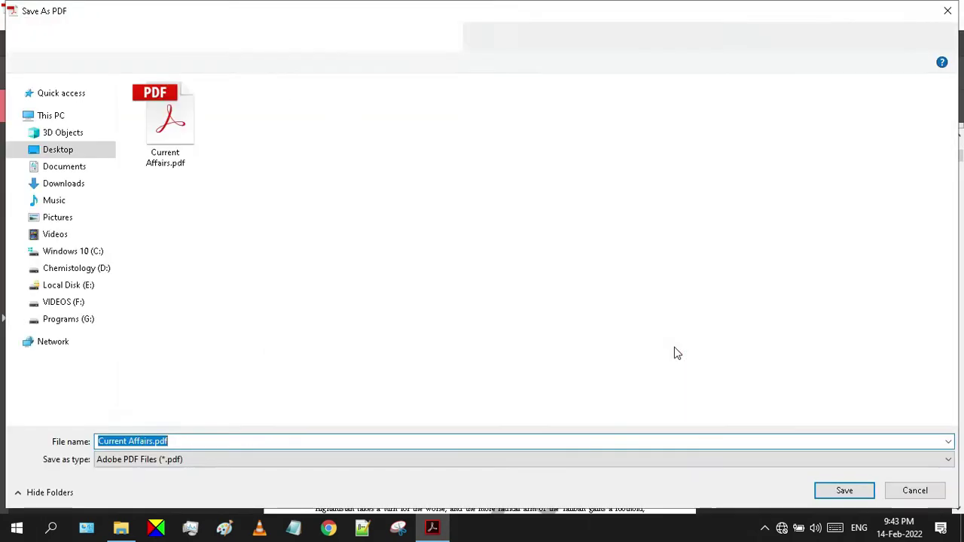
pyautogui.write('Doc1')
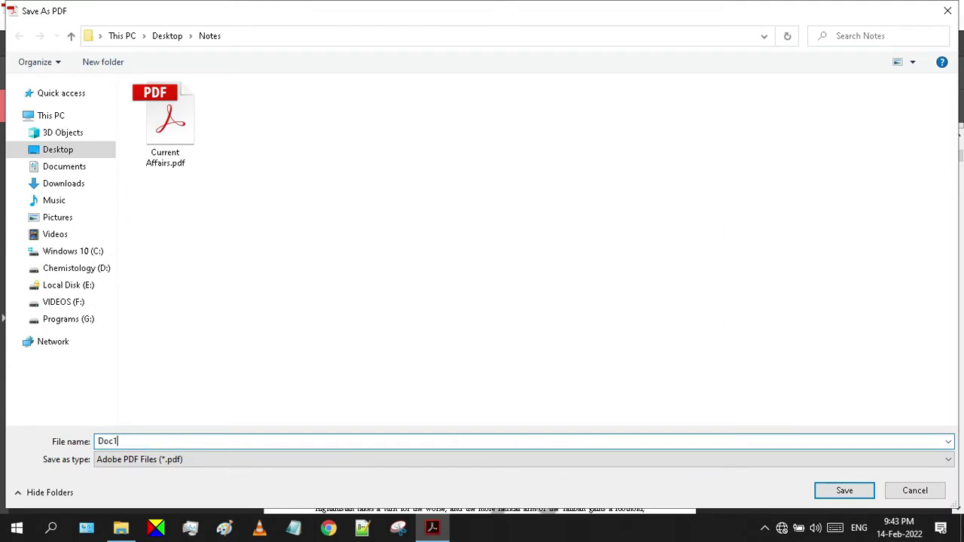
pyautogui.click(844, 490)
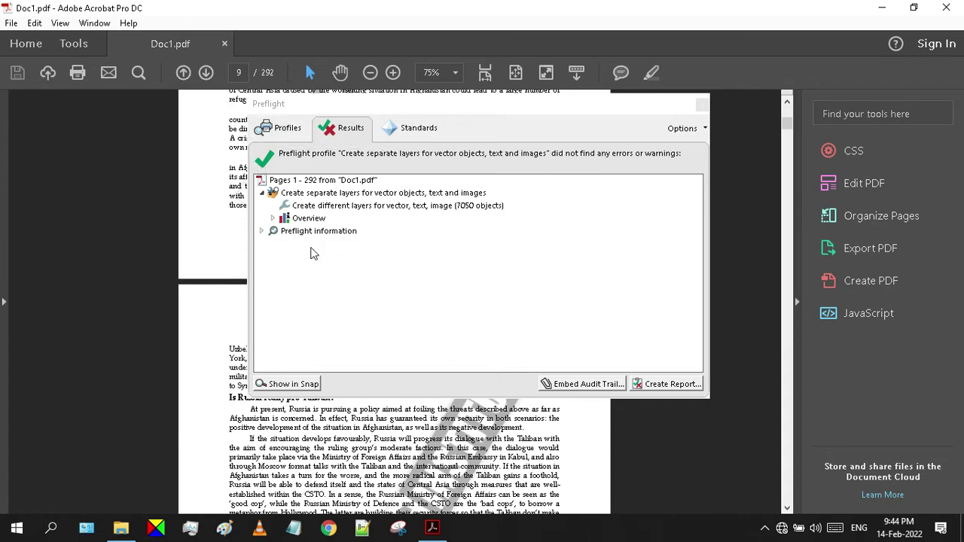
pyautogui.click(702, 104)
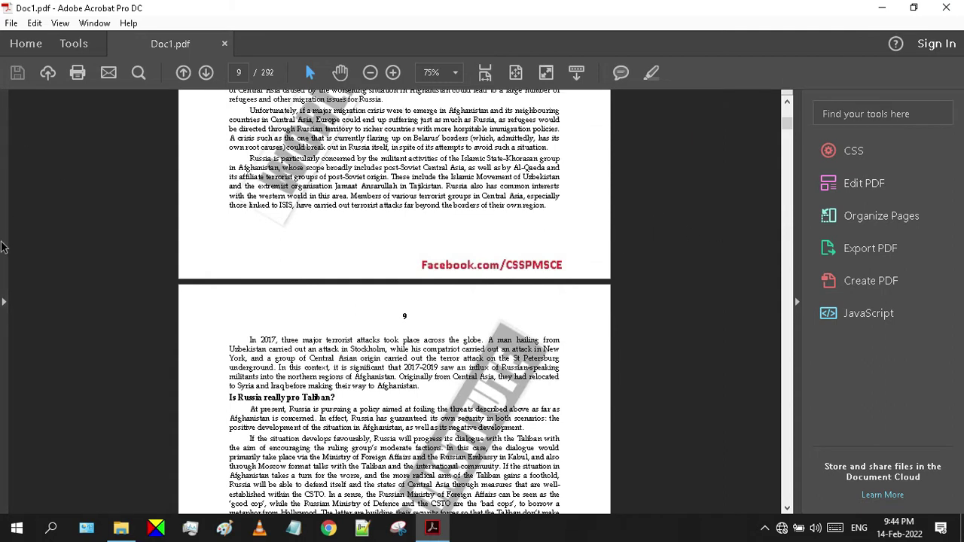
# - Search the tools for "layer" and display the document's list of layers
pyautogui.click(5, 187)
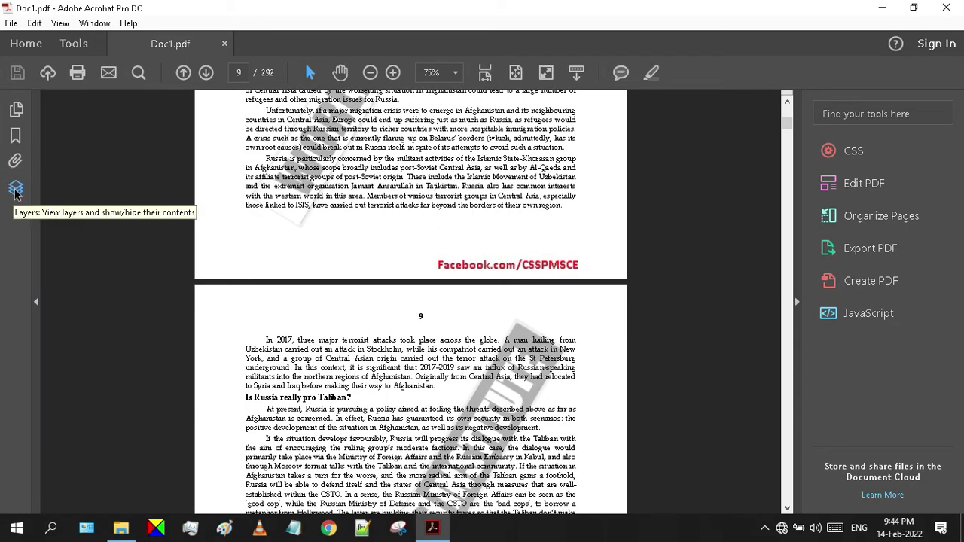
pyautogui.click(33, 239)
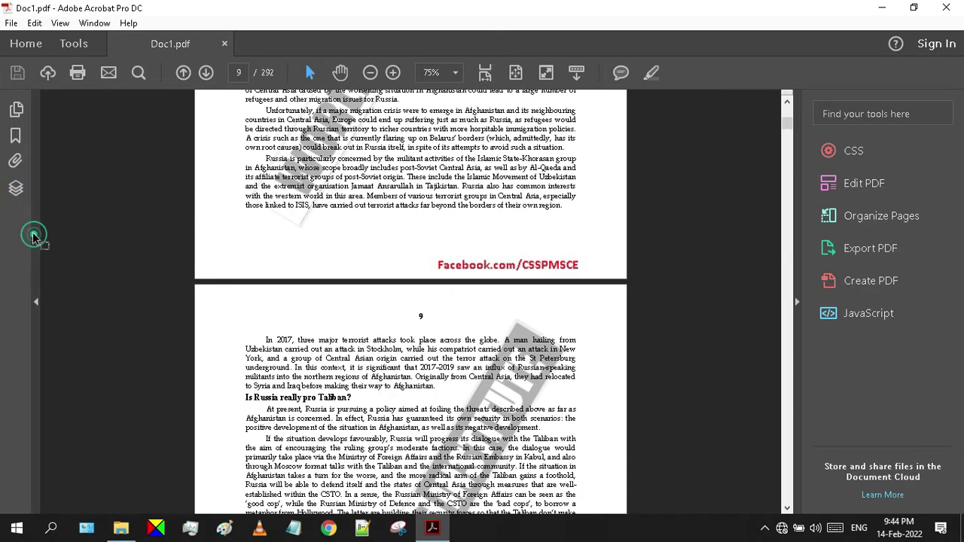
pyautogui.click(870, 131)
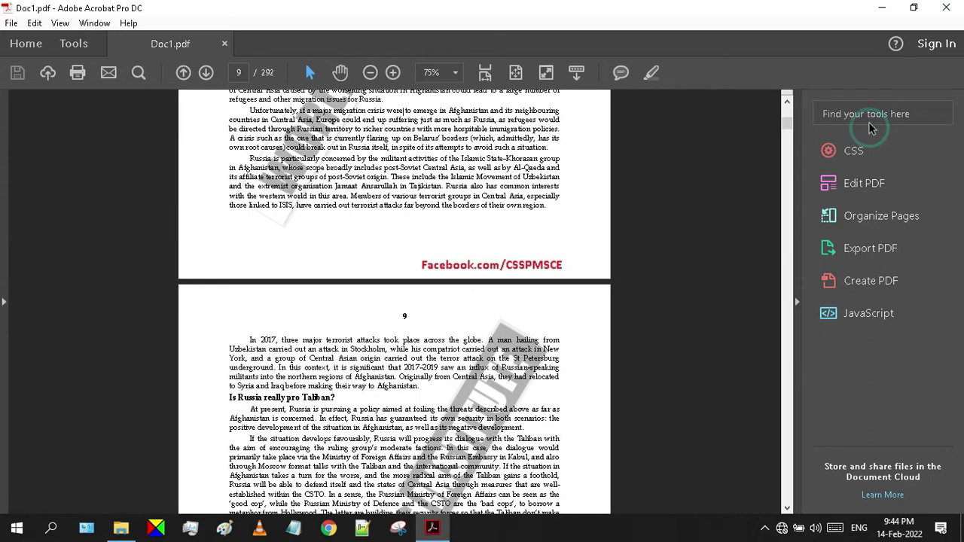
pyautogui.click(873, 117)
pyautogui.write('layer')
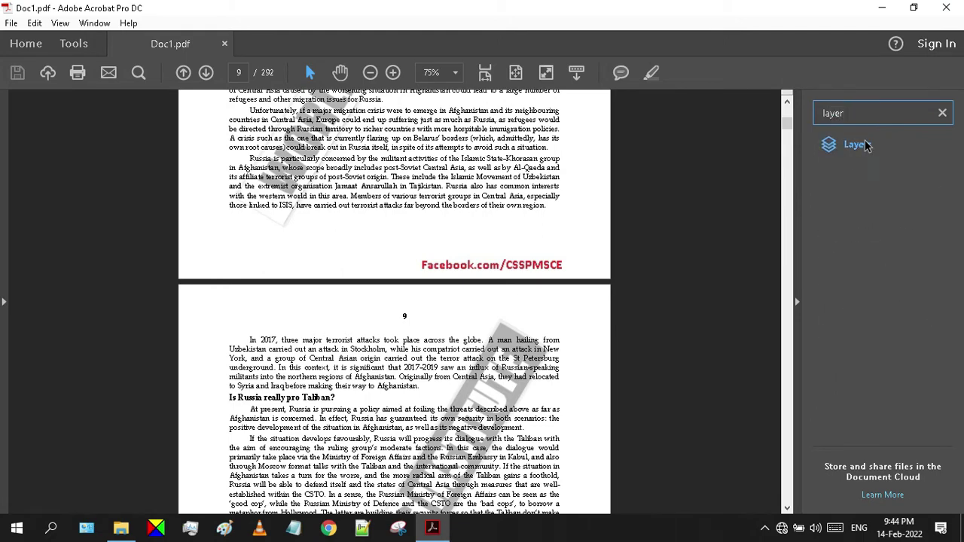
pyautogui.click(855, 145)
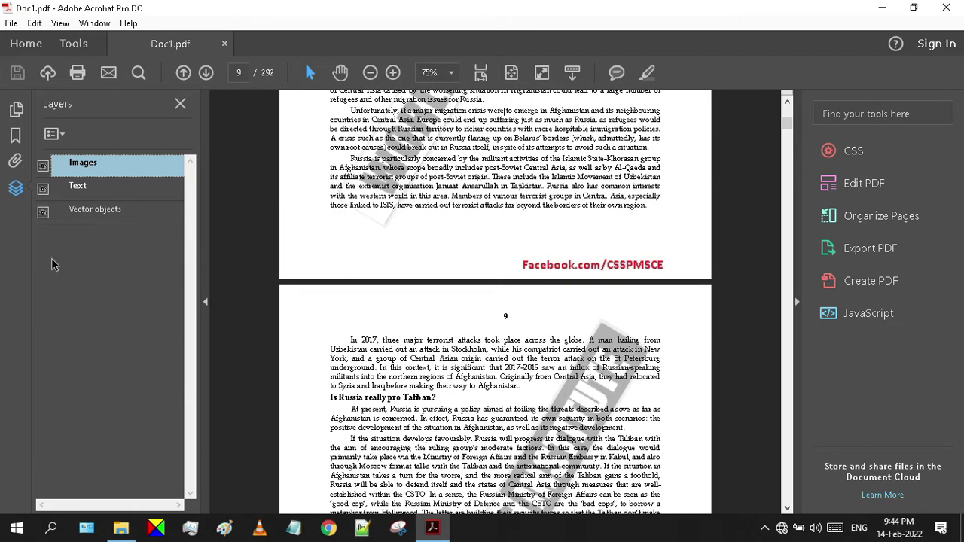
pyautogui.click(180, 103)
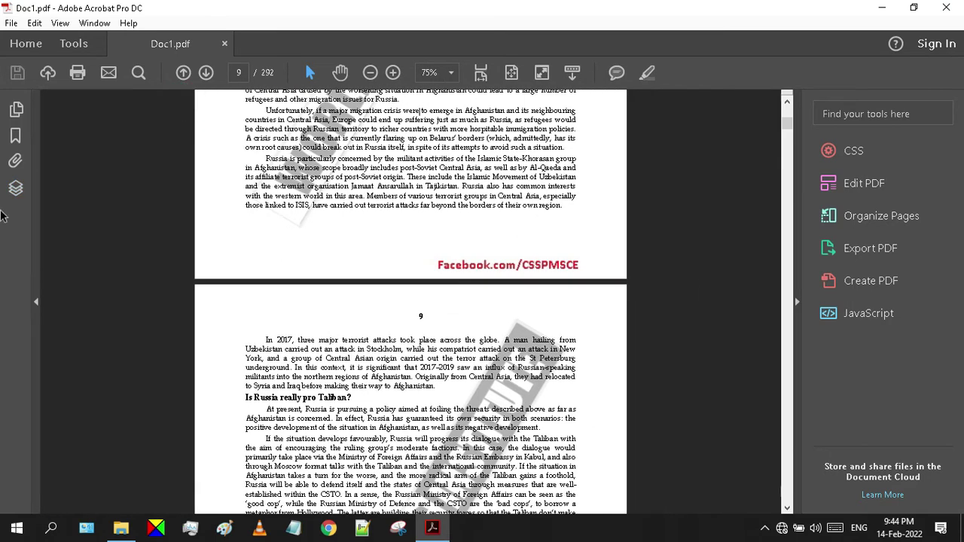
pyautogui.click(13, 192)
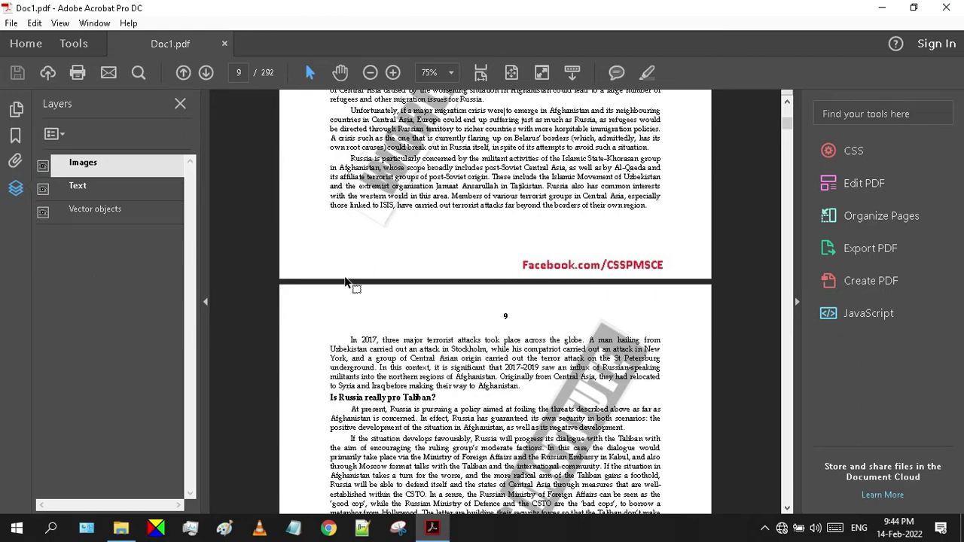
pyautogui.scroll(1, 379, 241)
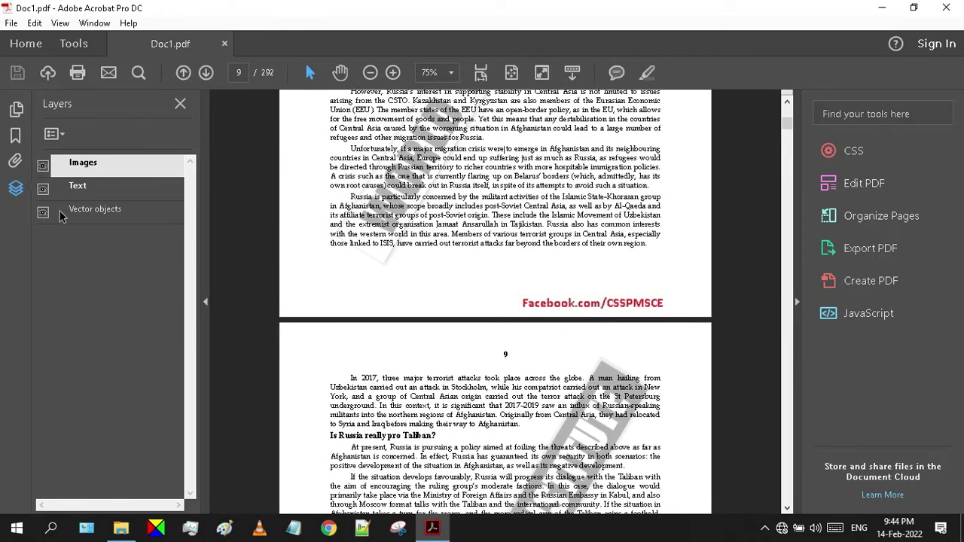
pyautogui.click(58, 241)
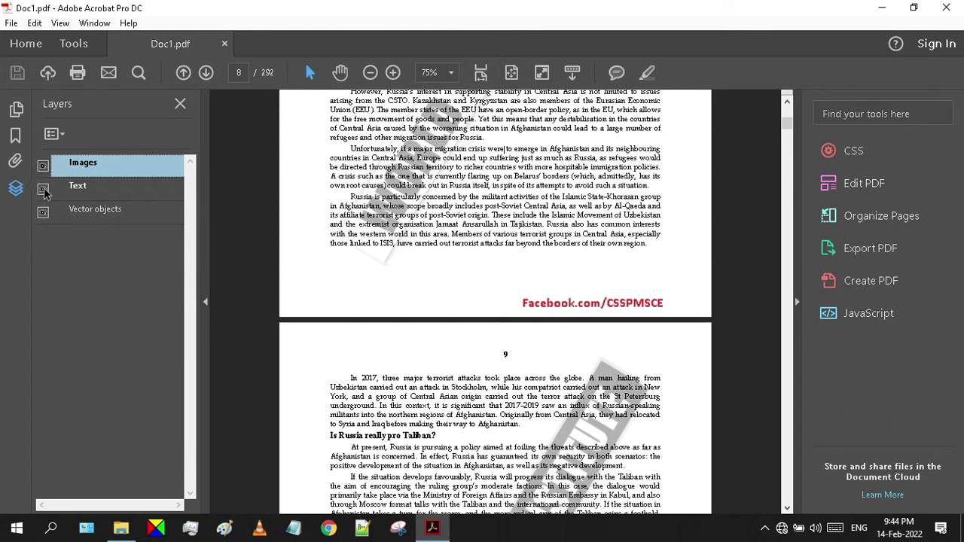
# - Toggle the Images, Text and Vector objects layers off and on to examine which page content each one holds
pyautogui.click(43, 166)
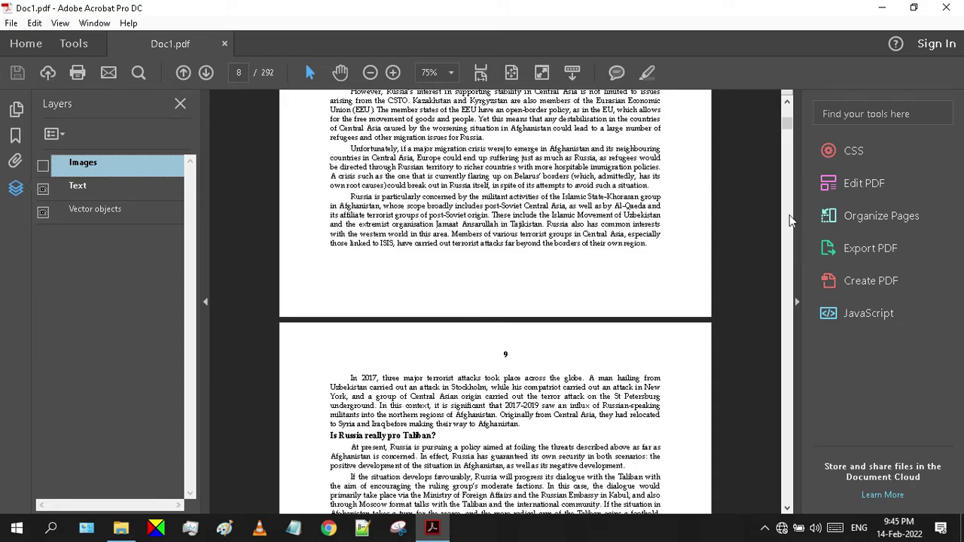
pyautogui.moveTo(788, 126); pyautogui.dragTo(791, 162)
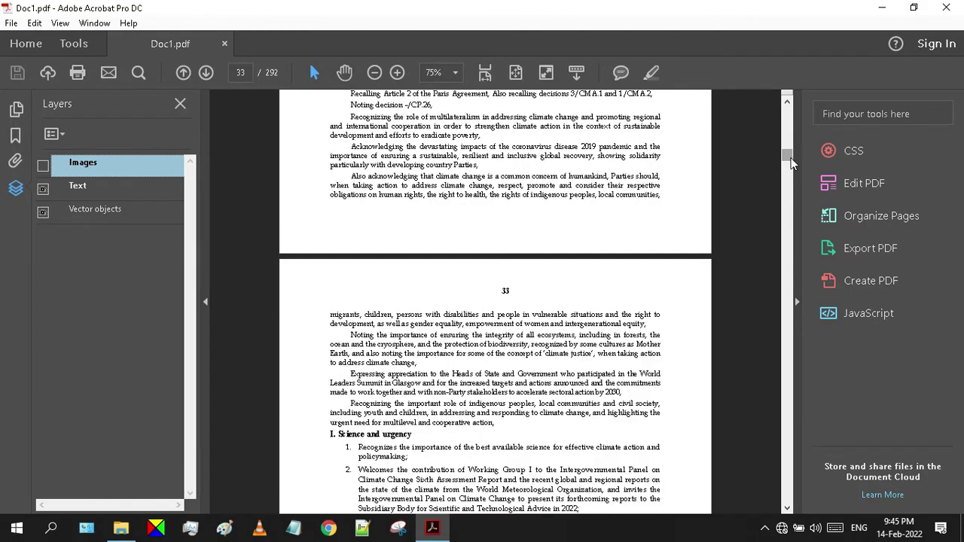
pyautogui.click(43, 165)
pyautogui.click(43, 189)
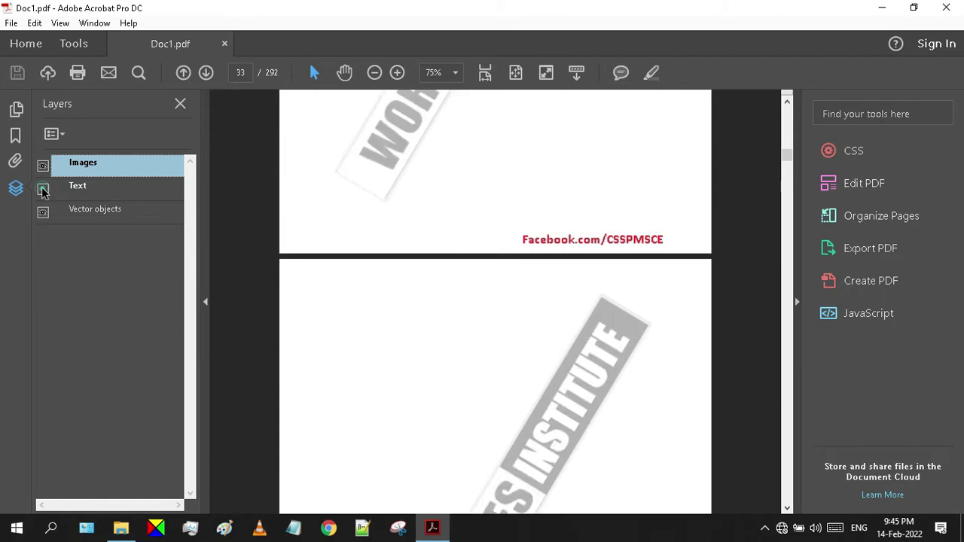
pyautogui.click(43, 189)
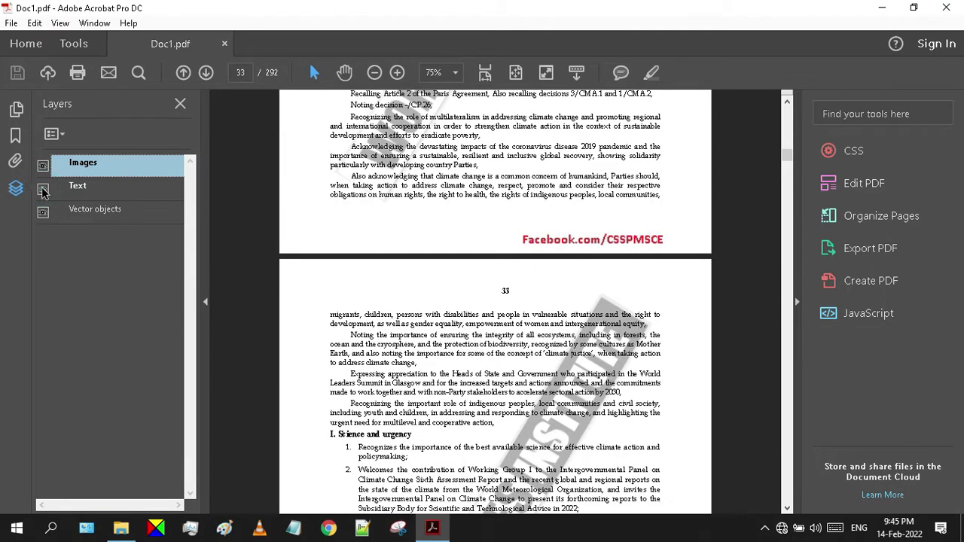
pyautogui.click(43, 189)
pyautogui.click(43, 189)
pyautogui.click(43, 213)
pyautogui.click(43, 214)
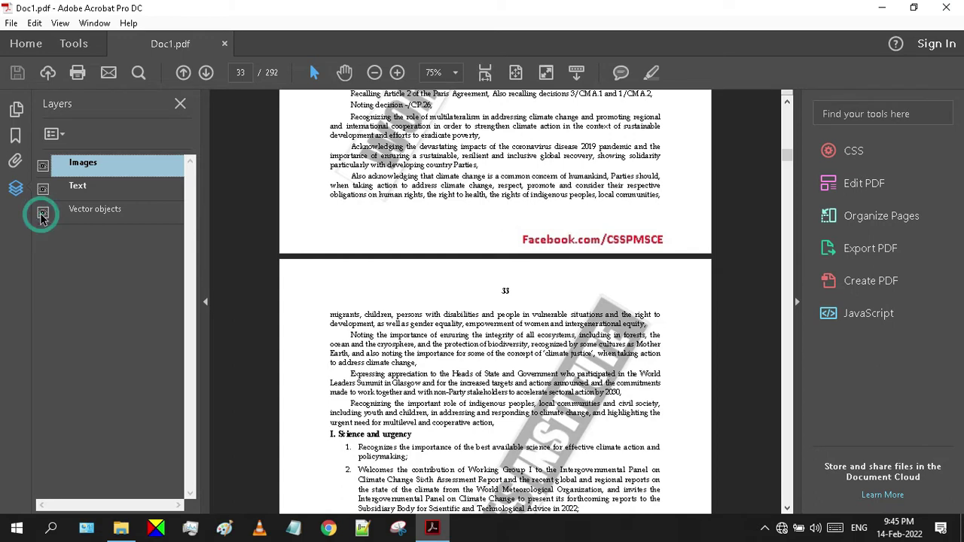
pyautogui.click(44, 171)
pyautogui.click(44, 171)
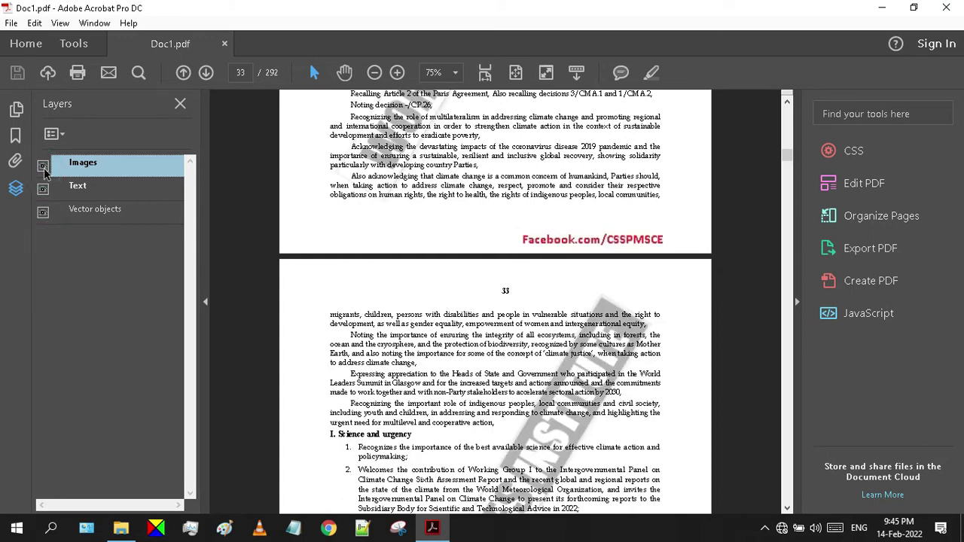
# - Hide the Images layer, close the layer list and check the pages back to page 1
pyautogui.click(43, 171)
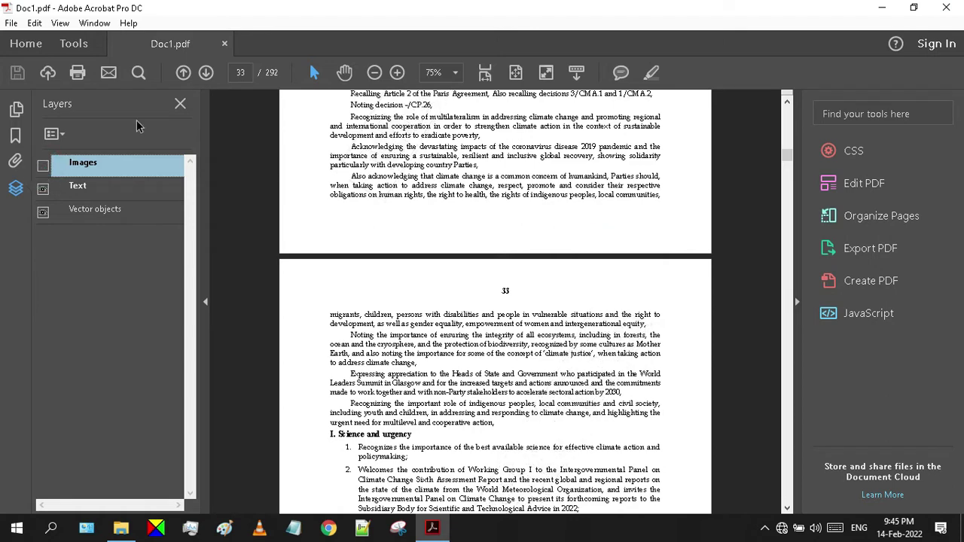
pyautogui.click(178, 104)
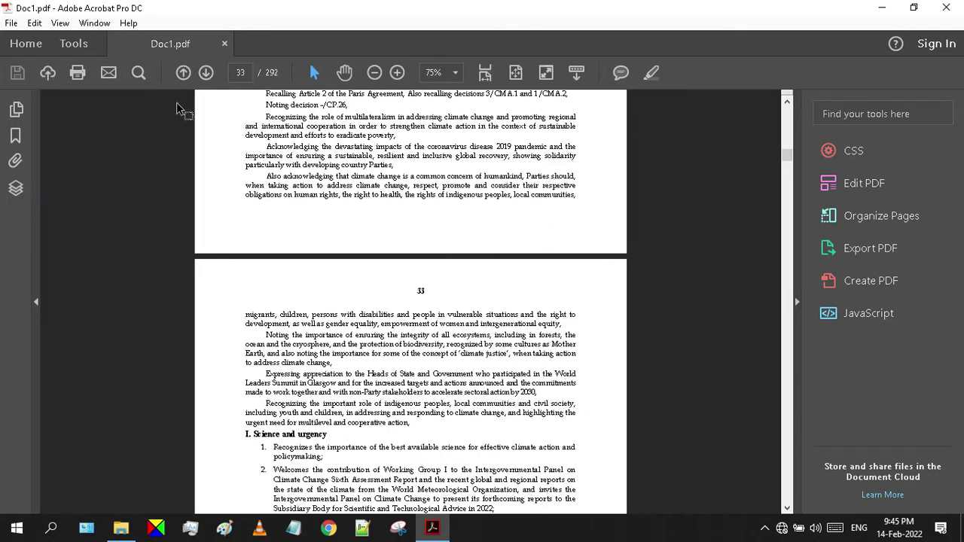
pyautogui.scroll(15, 671, 197)
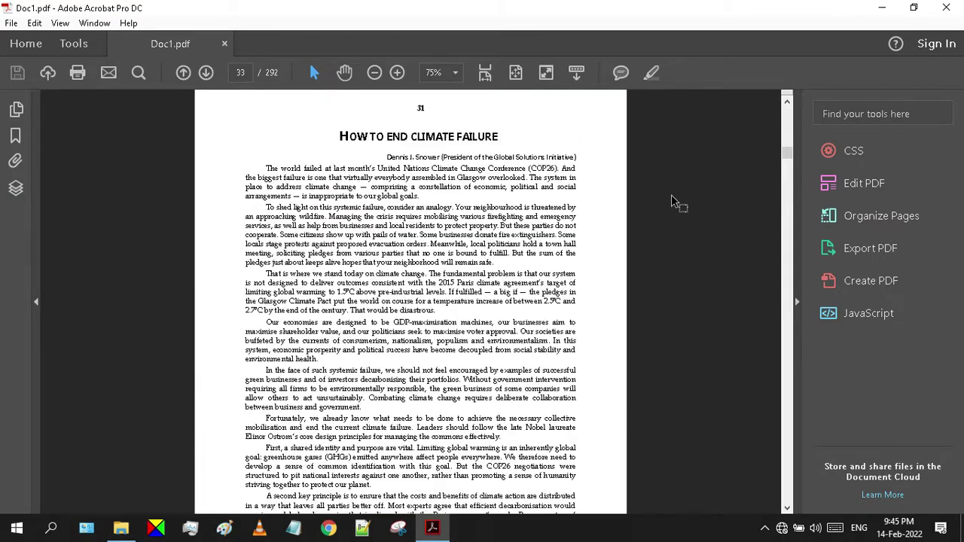
pyautogui.moveTo(788, 143); pyautogui.dragTo(789, 118)
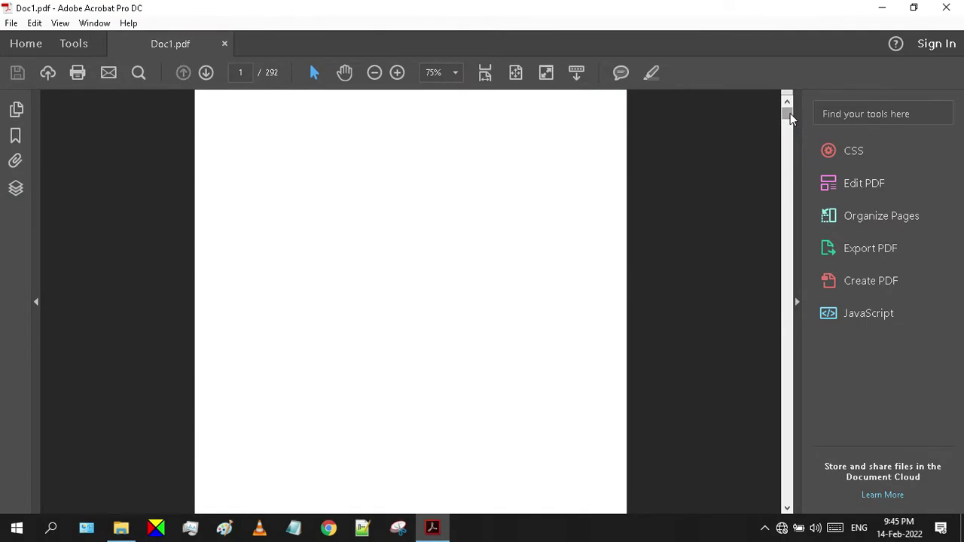
# - Show the Images layer and save the cover image on page 1 as a JPEG file named cover
pyautogui.click(18, 188)
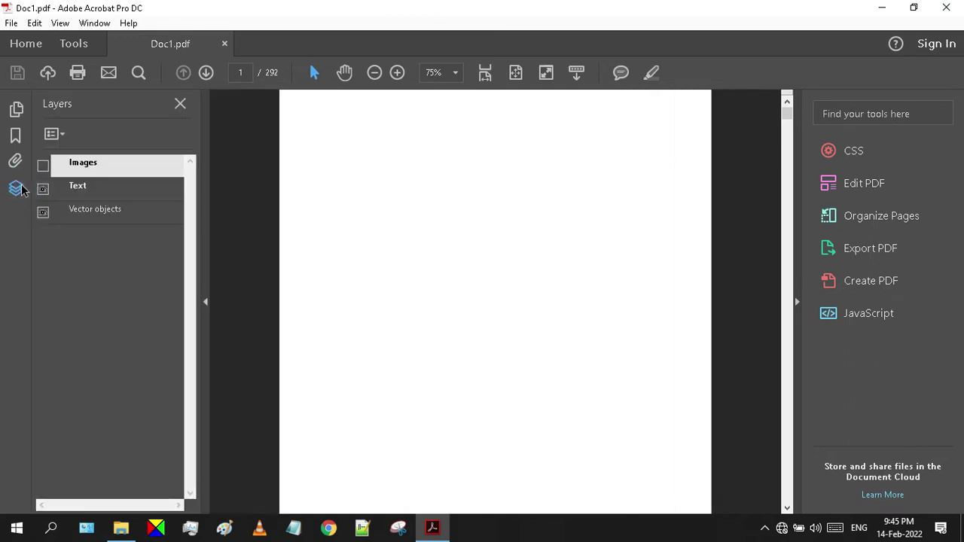
pyautogui.click(43, 167)
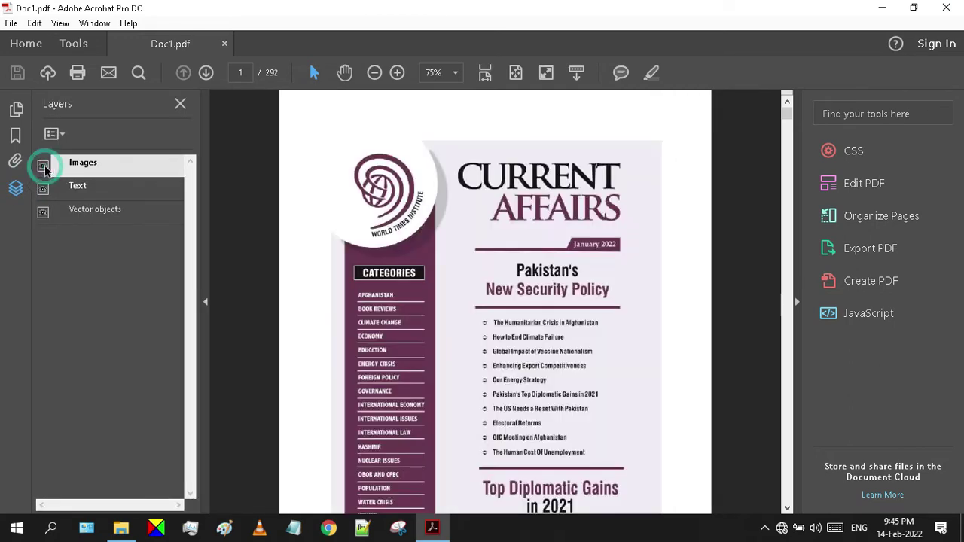
pyautogui.click(446, 209)
pyautogui.rightClick(445, 215)
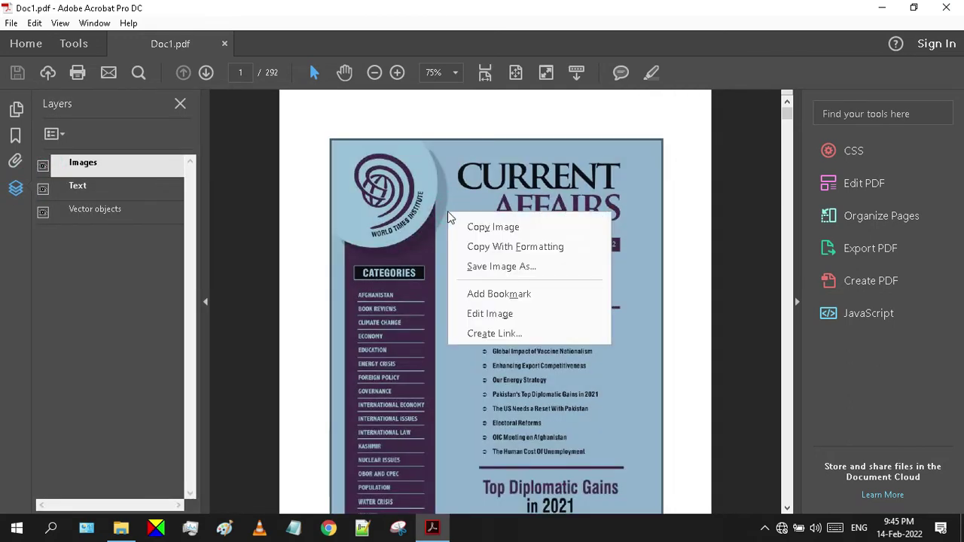
pyautogui.click(497, 266)
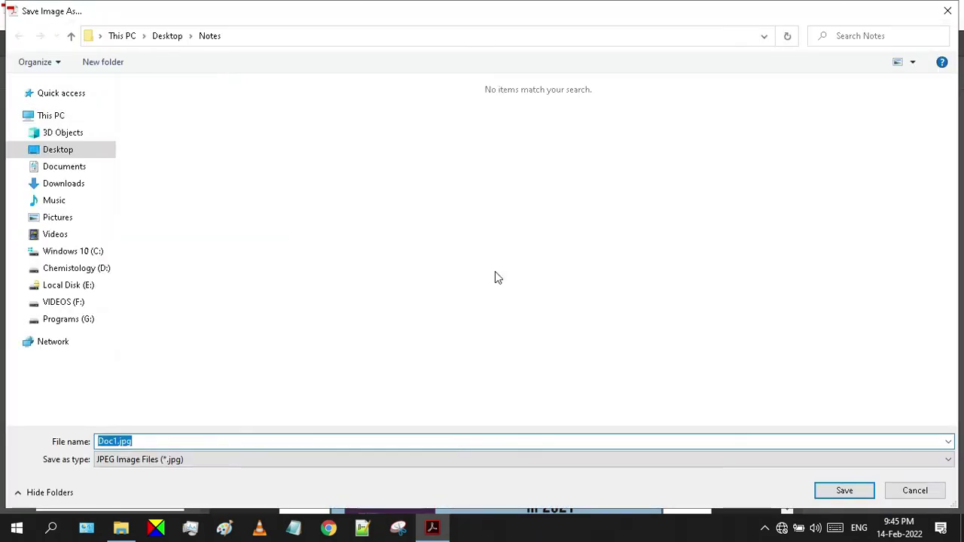
pyautogui.write('cover')
pyautogui.press('Return')
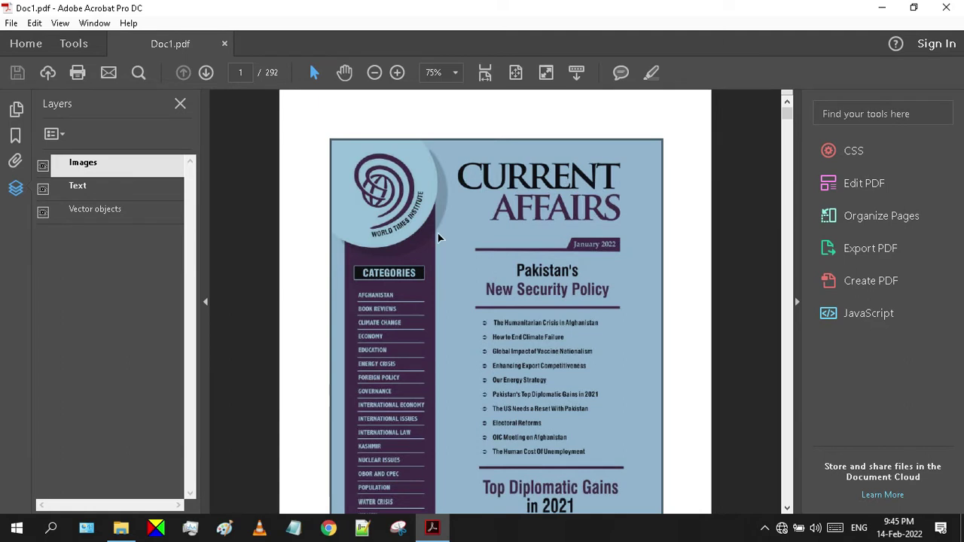
pyautogui.click(437, 232)
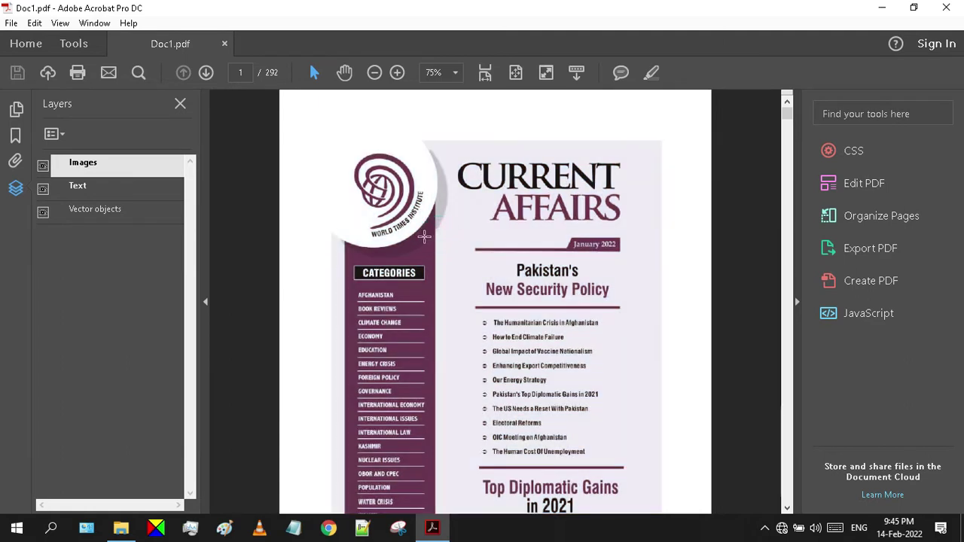
# - Hide the Images layer, close the layer list and check the pages from the cover to page 6
pyautogui.click(43, 166)
pyautogui.click(180, 106)
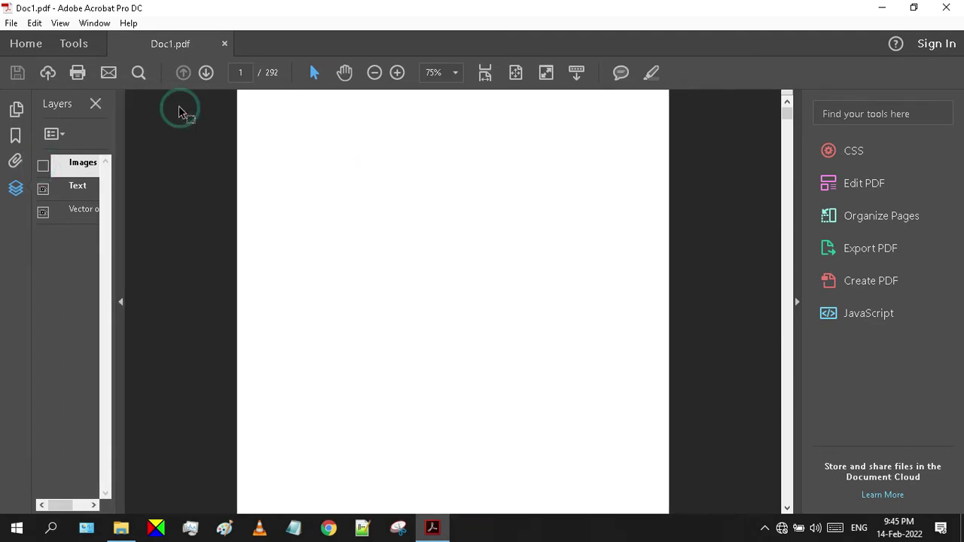
pyautogui.scroll(-20, 680, 277)
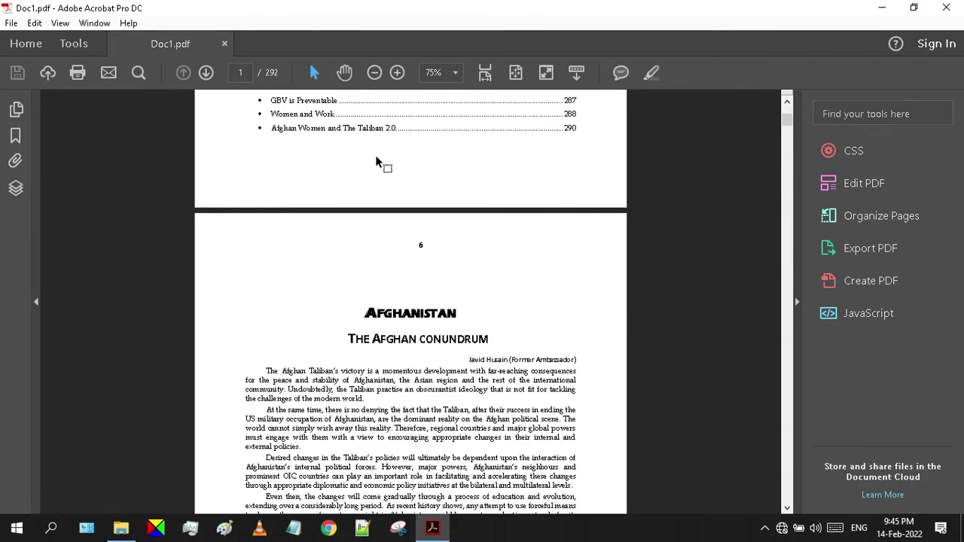
# - Open the print settings for Doc1.pdf and check the print preview up to page 6
pyautogui.click(78, 73)
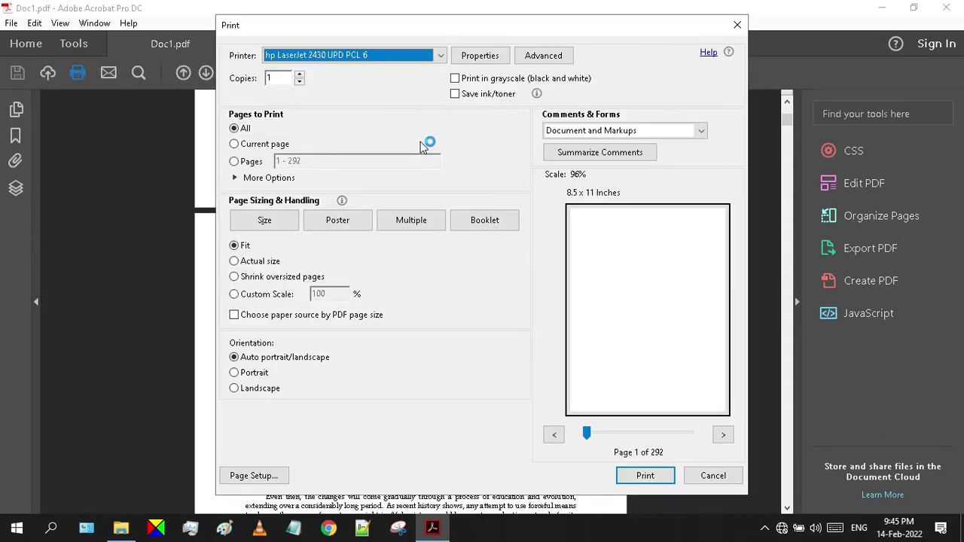
pyautogui.click(723, 435)
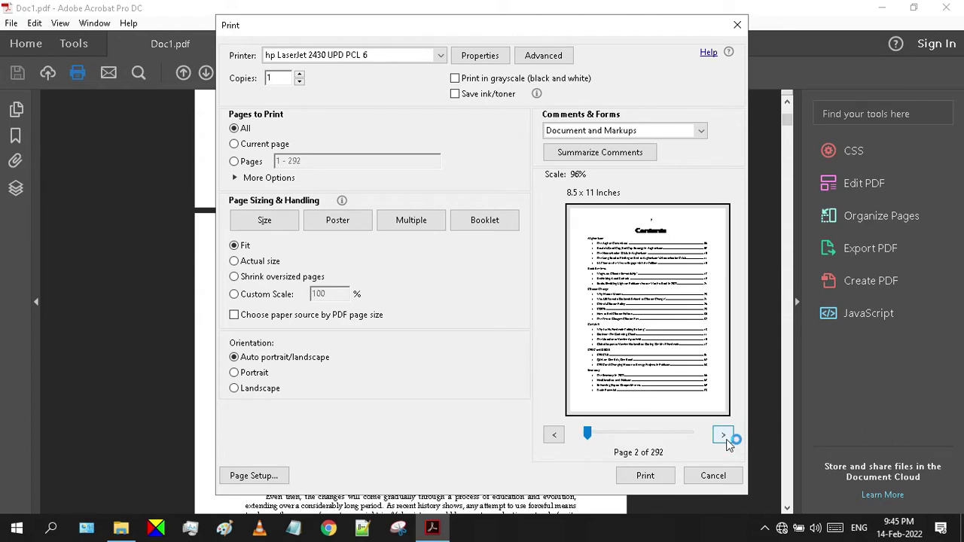
pyautogui.click(724, 437)
pyautogui.click(723, 437)
pyautogui.click(724, 437)
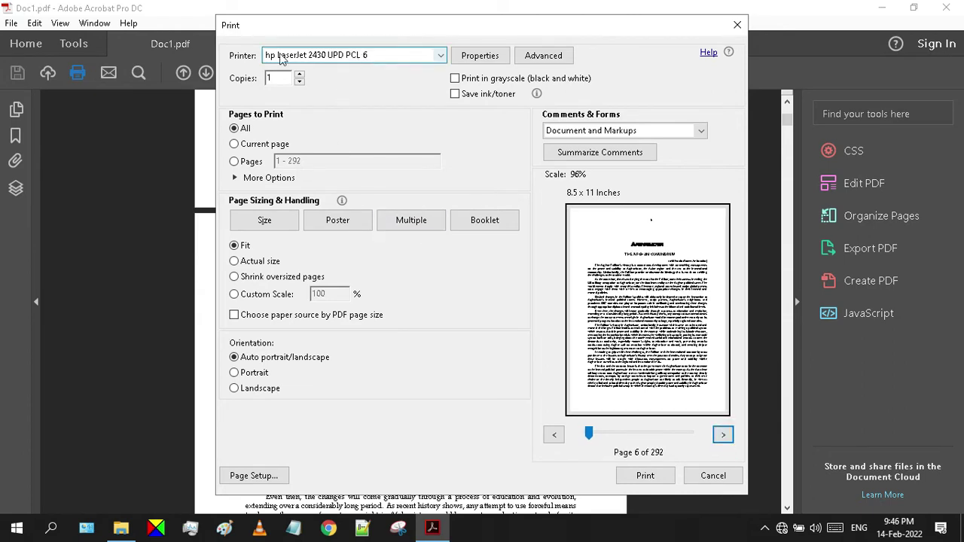
# - Print all pages to the Adobe PDF printer and save the output as Doc2 in the Notes folder
pyautogui.click(332, 55)
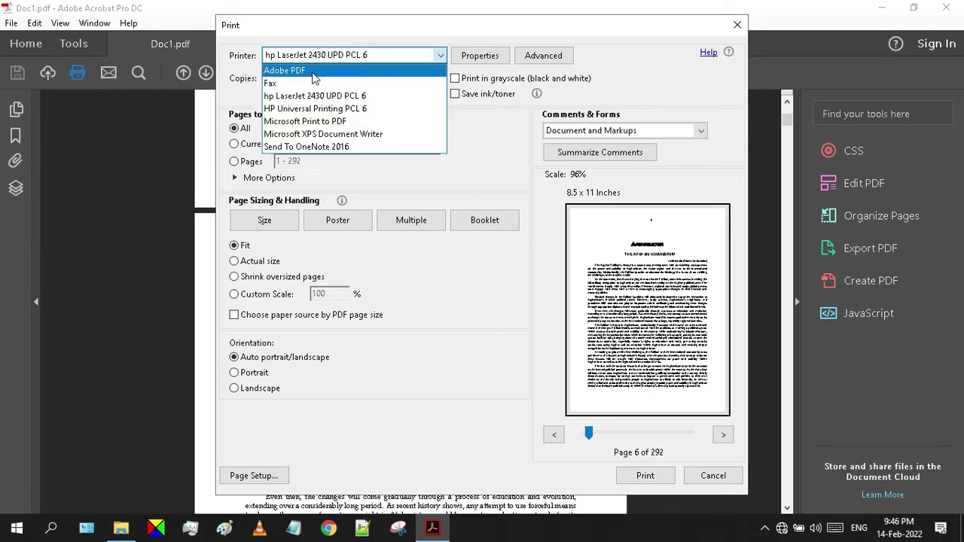
pyautogui.click(313, 72)
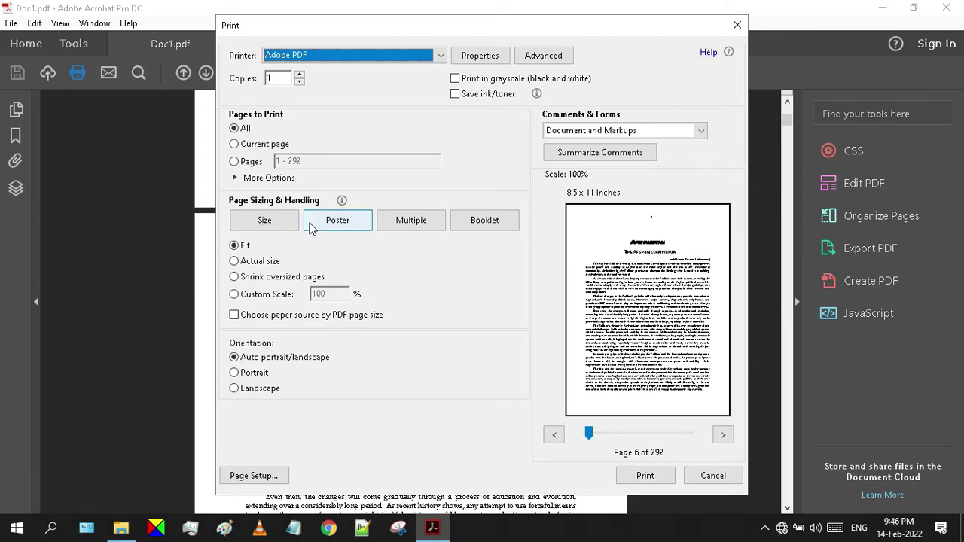
pyautogui.click(636, 474)
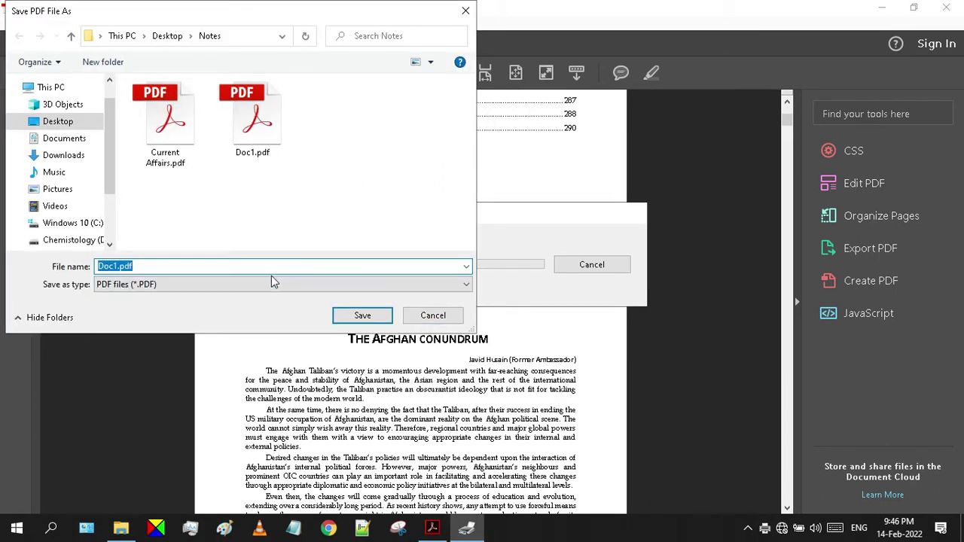
pyautogui.write('Doc')
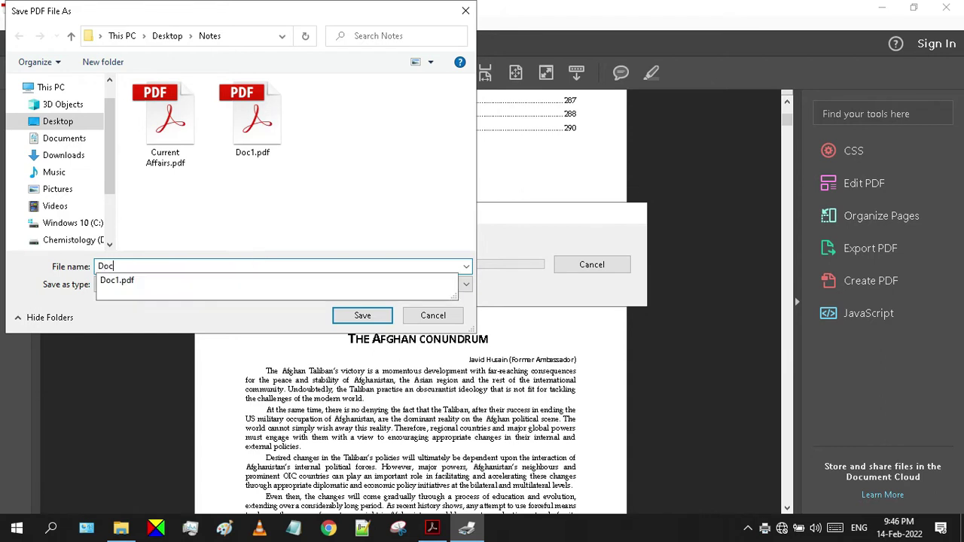
pyautogui.write('2')
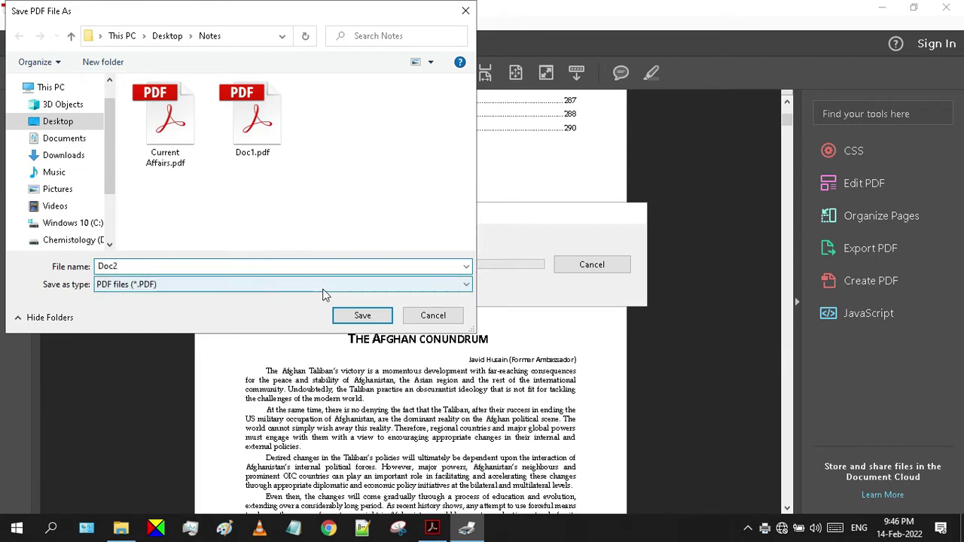
pyautogui.click(362, 315)
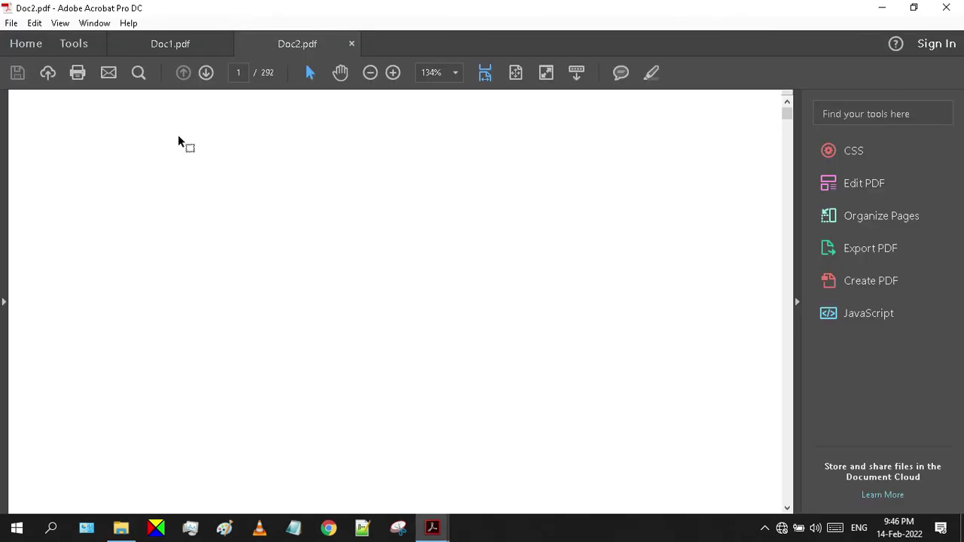
# - Examine the pages of Doc2.pdf for watermarks, check whether it has layers and return to the blank first page
pyautogui.click(370, 72)
pyautogui.scroll(-15, 457, 273)
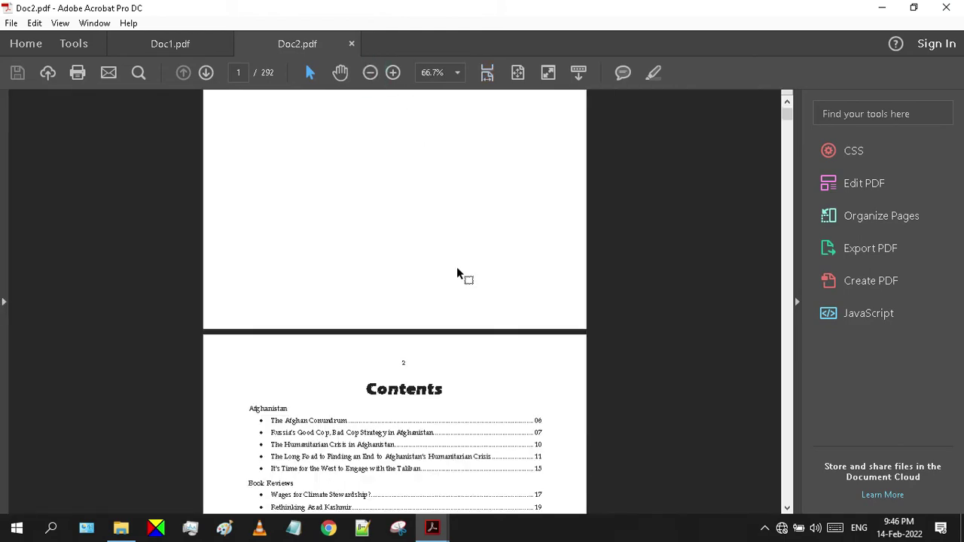
pyautogui.scroll(-20, 457, 274)
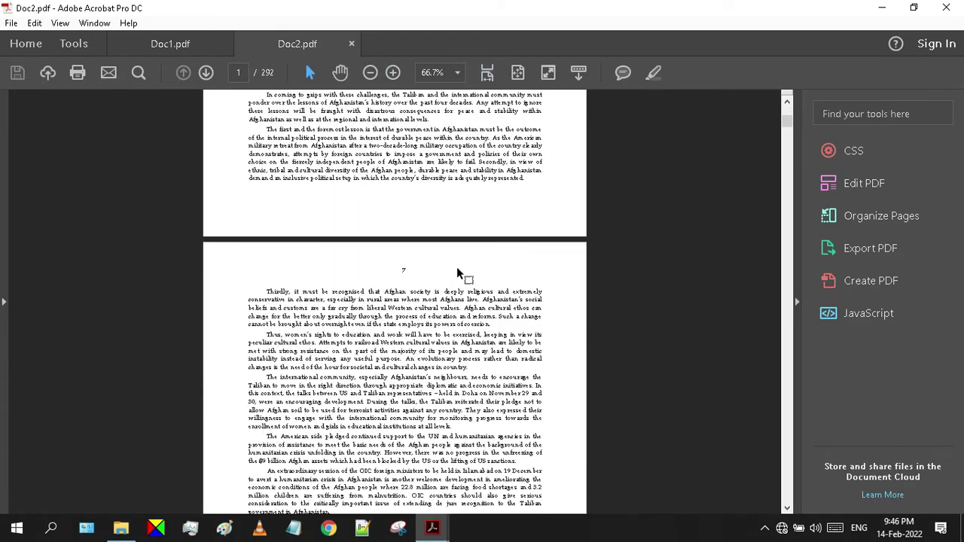
pyautogui.scroll(-5, 457, 274)
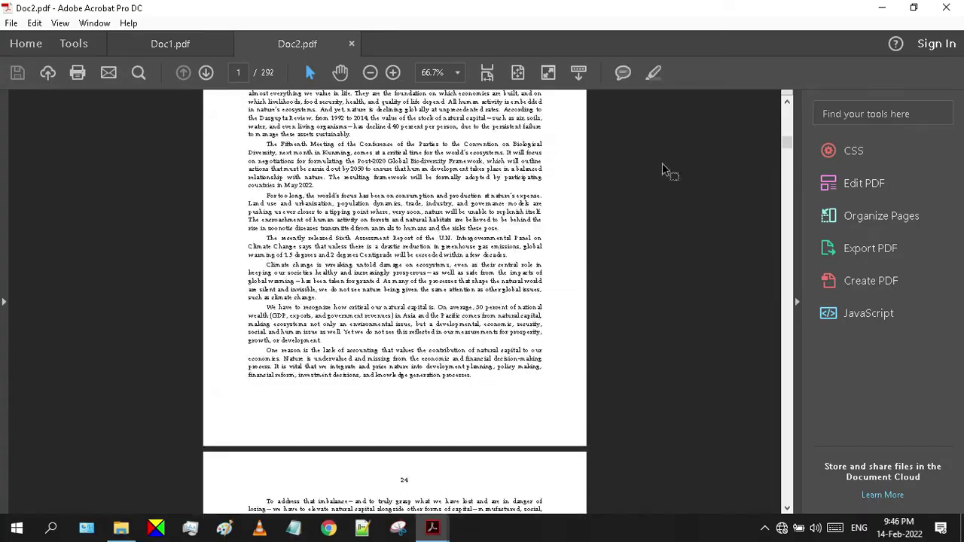
pyautogui.moveTo(791, 148); pyautogui.dragTo(788, 122)
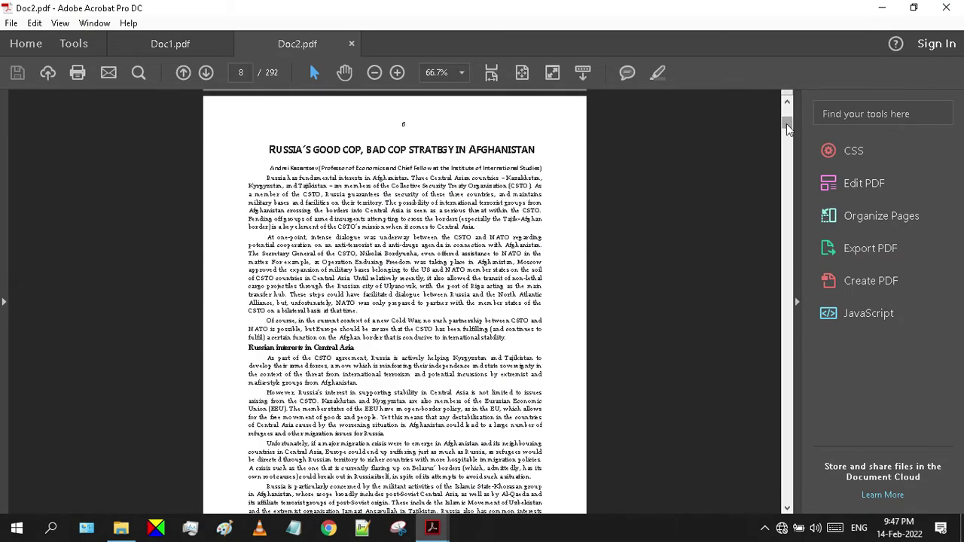
pyautogui.click(21, 232)
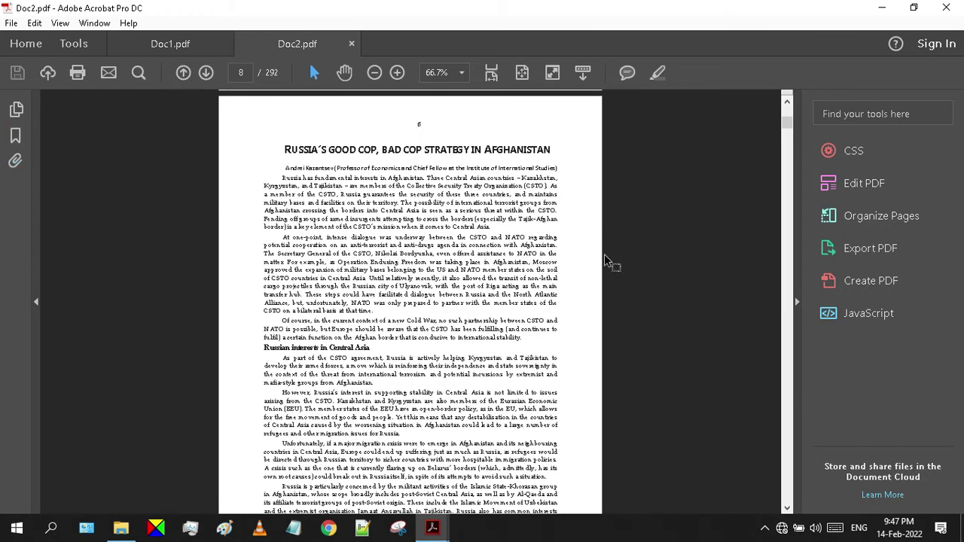
pyautogui.scroll(3, 589, 226)
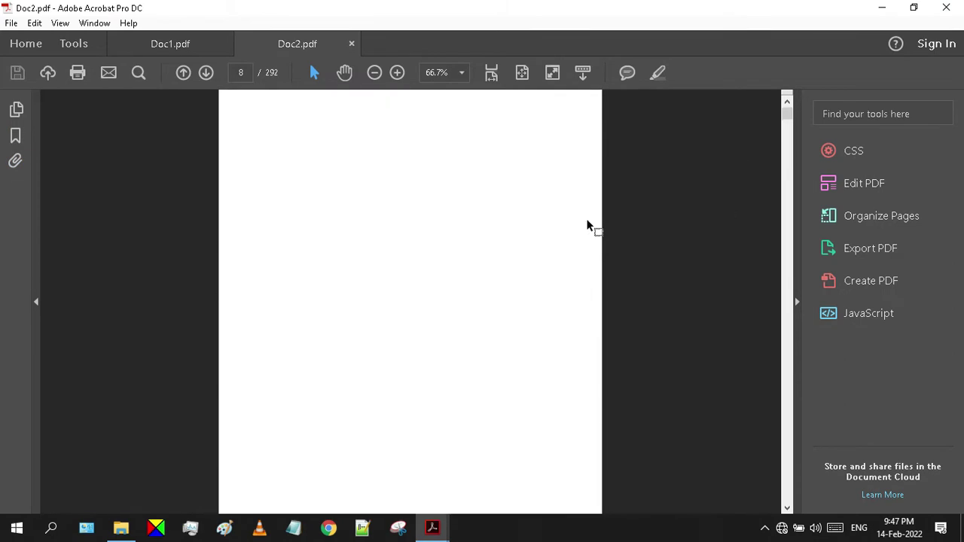
# - Start editing Doc2.pdf and place the image cover.jpg at the upper-left corner of blank page 1
pyautogui.click(860, 113)
pyautogui.write('edit')
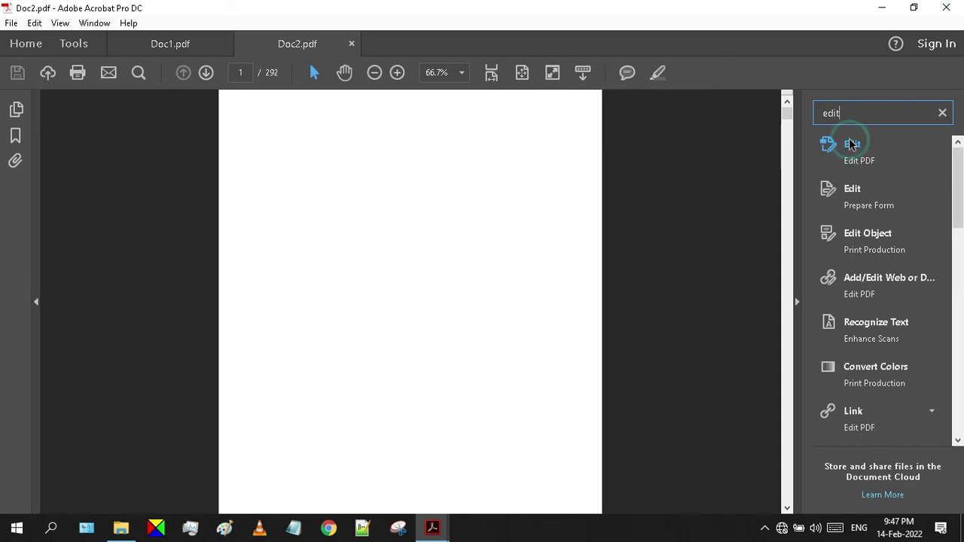
pyautogui.click(851, 145)
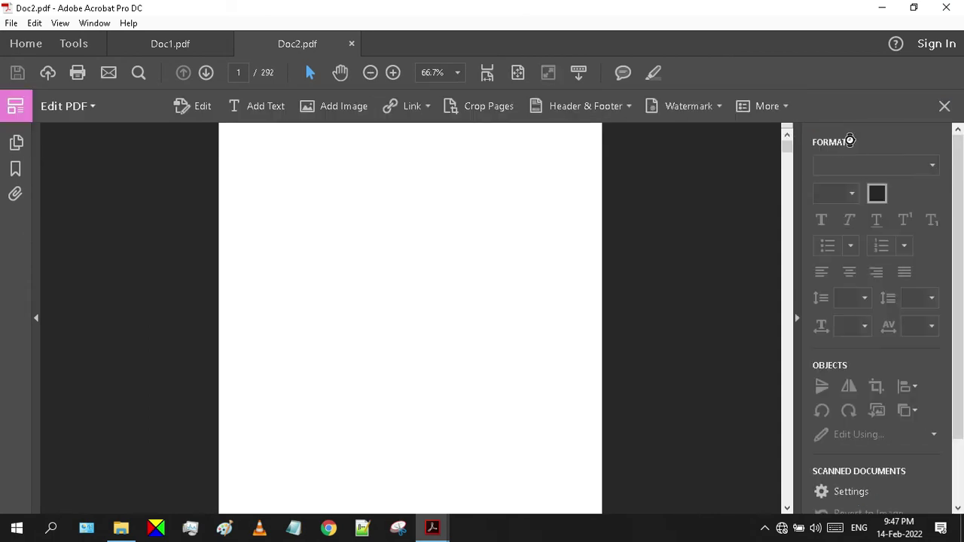
pyautogui.click(332, 106)
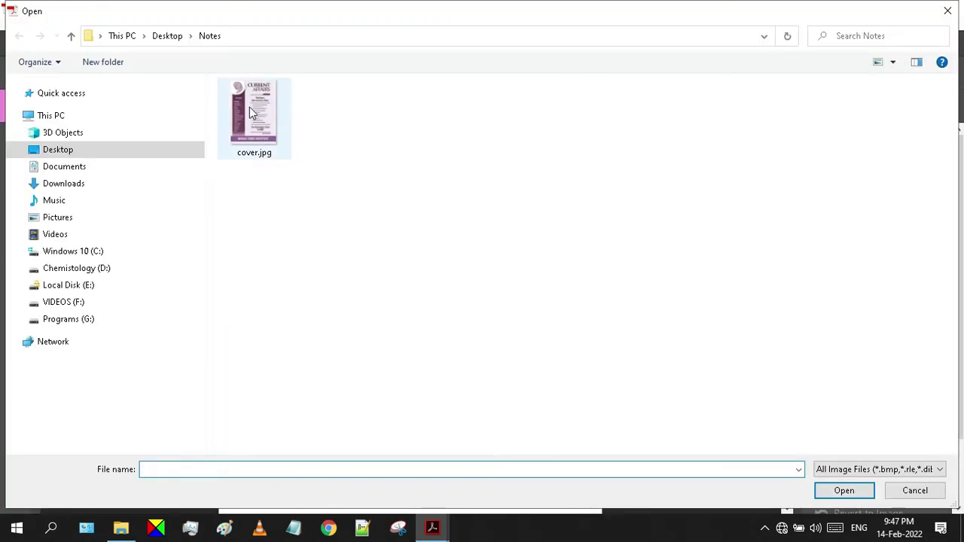
pyautogui.click(249, 107)
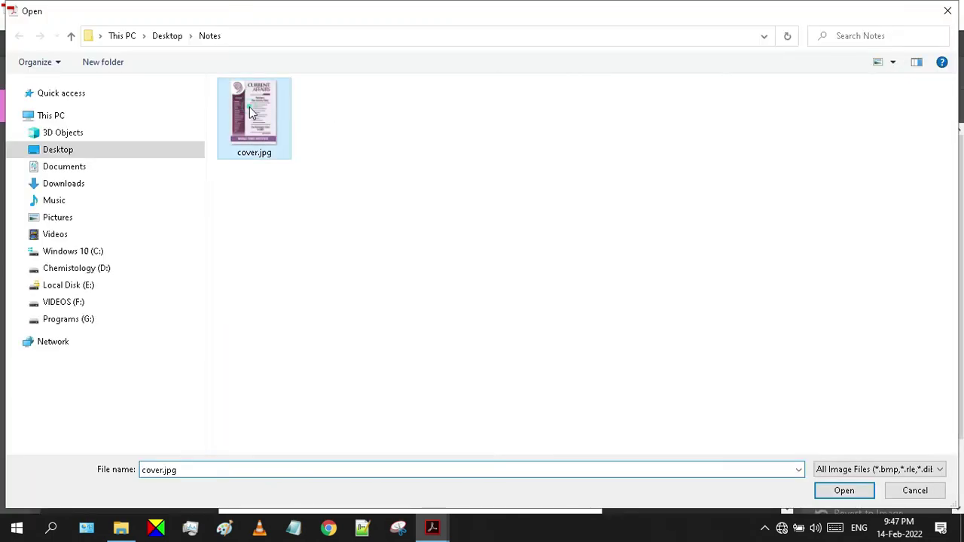
pyautogui.click(842, 493)
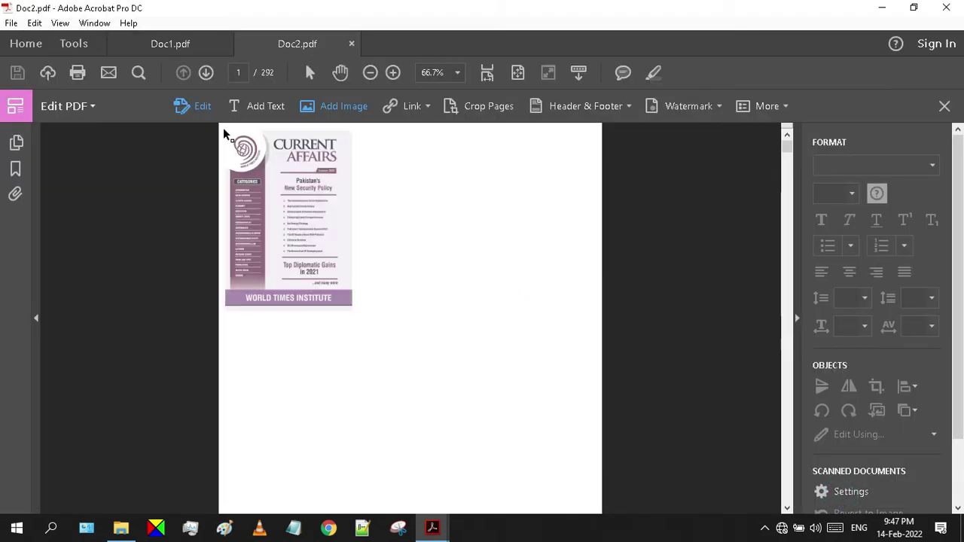
pyautogui.click(223, 127)
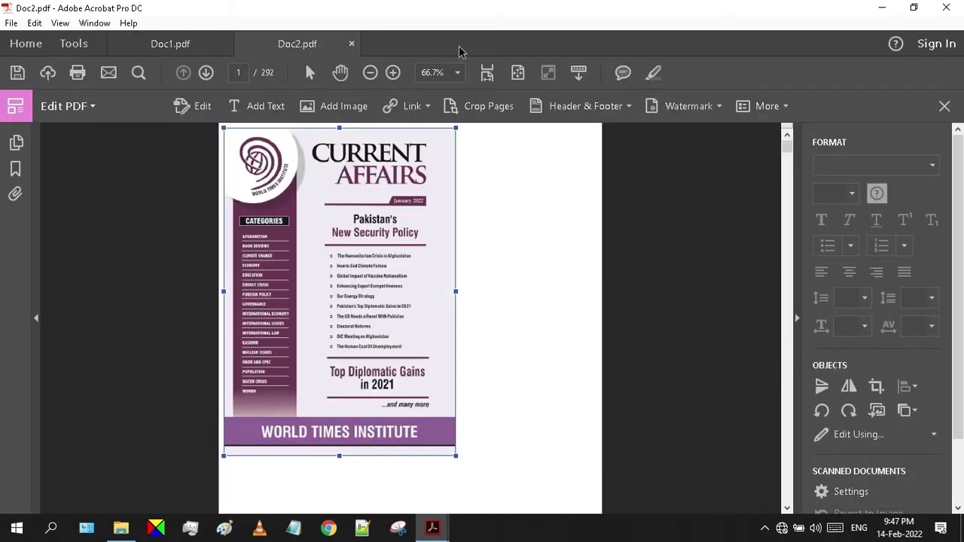
# - Enlarge the cover image to fill the whole of page 1 and leave PDF editing
pyautogui.click(369, 75)
pyautogui.click(369, 76)
pyautogui.click(370, 76)
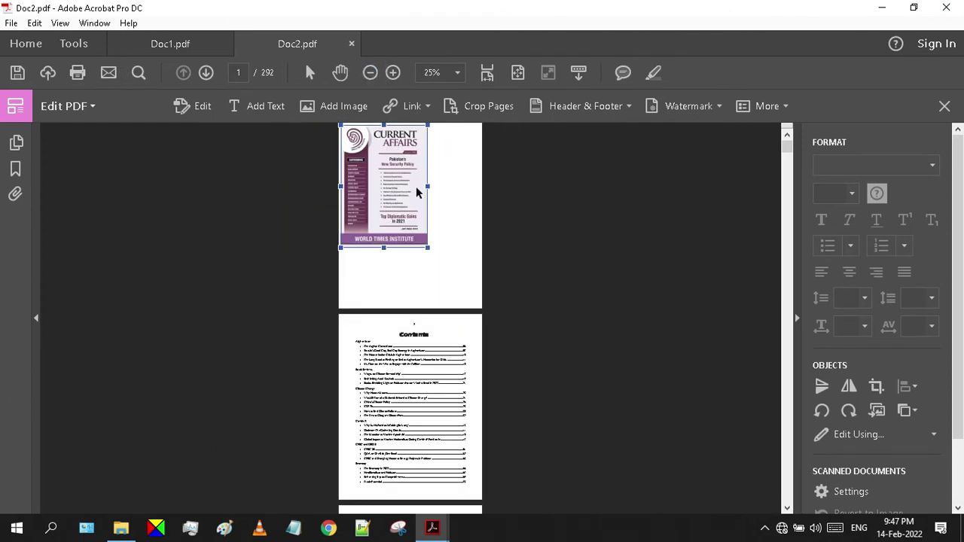
pyautogui.moveTo(428, 249); pyautogui.dragTo(472, 288)
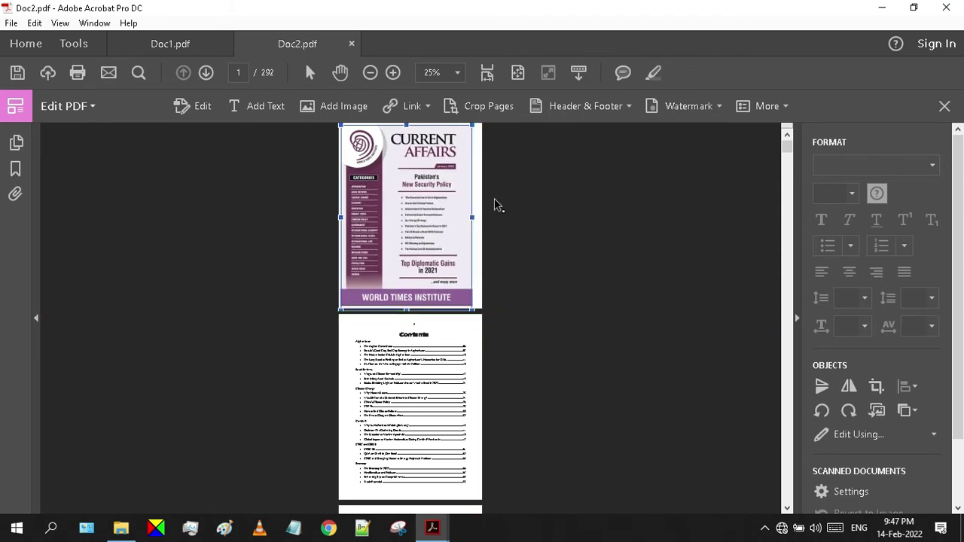
pyautogui.moveTo(473, 218); pyautogui.dragTo(481, 218)
pyautogui.click(945, 106)
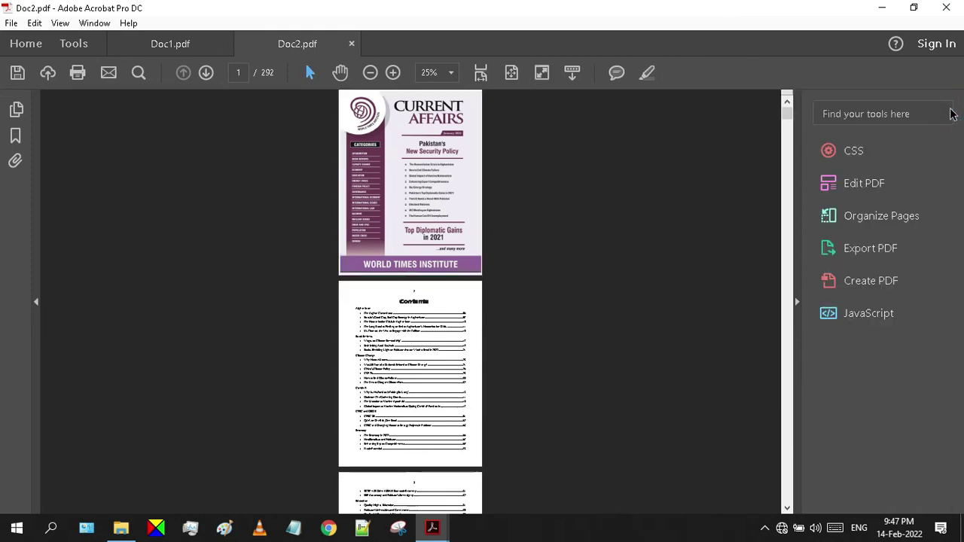
# - Check the cover at 100% zoom and the pages after it, and save Doc2.pdf
pyautogui.click(391, 72)
pyautogui.click(392, 72)
pyautogui.click(392, 71)
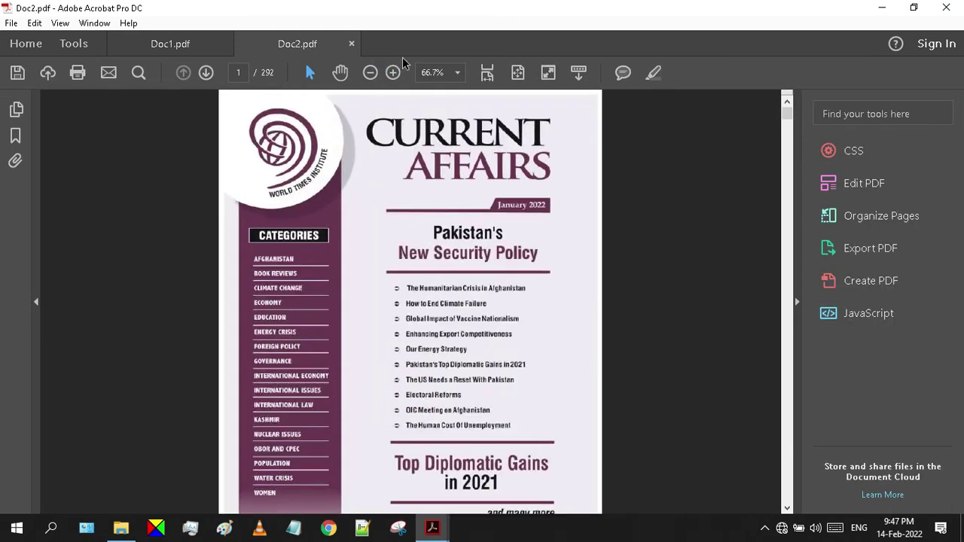
pyautogui.click(393, 72)
pyautogui.click(394, 71)
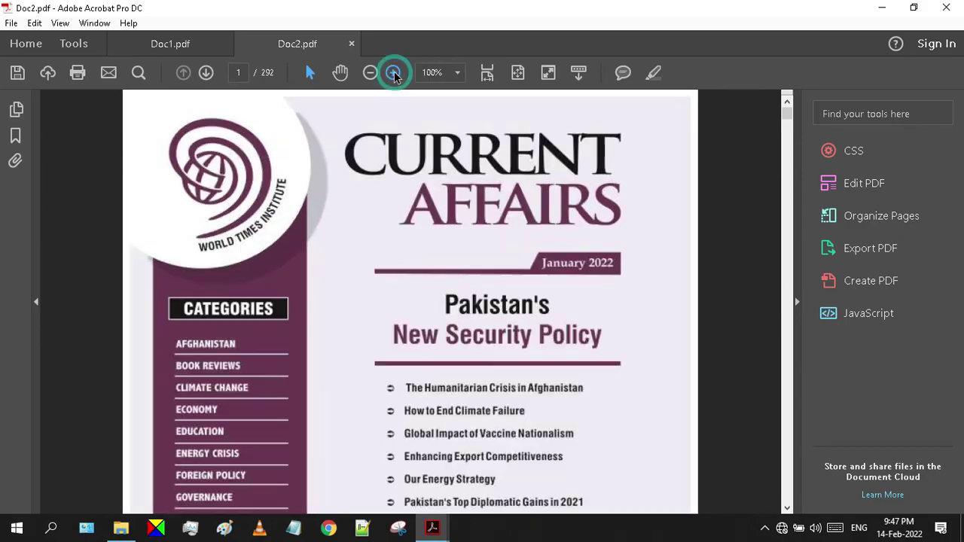
pyautogui.scroll(-15, 430, 303)
pyautogui.scroll(-15, 431, 303)
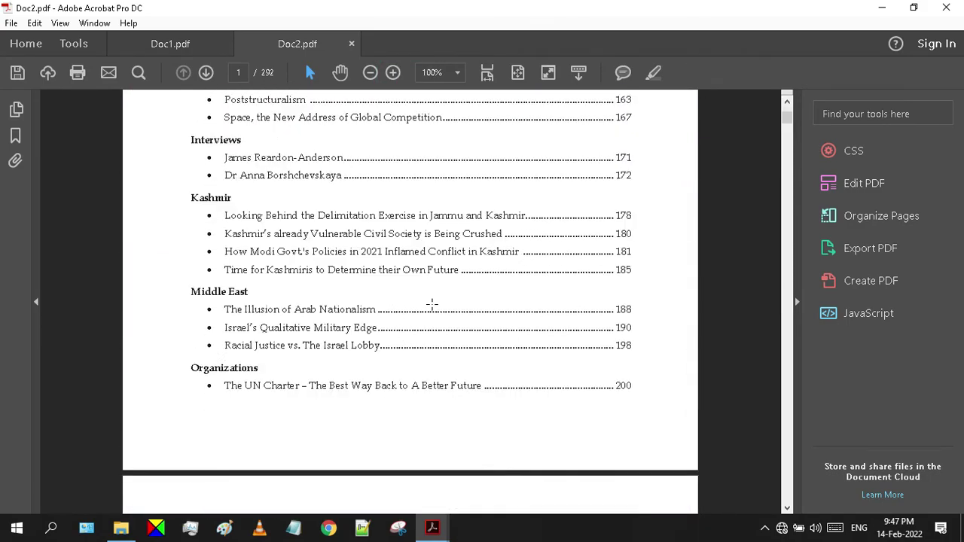
pyautogui.click(16, 72)
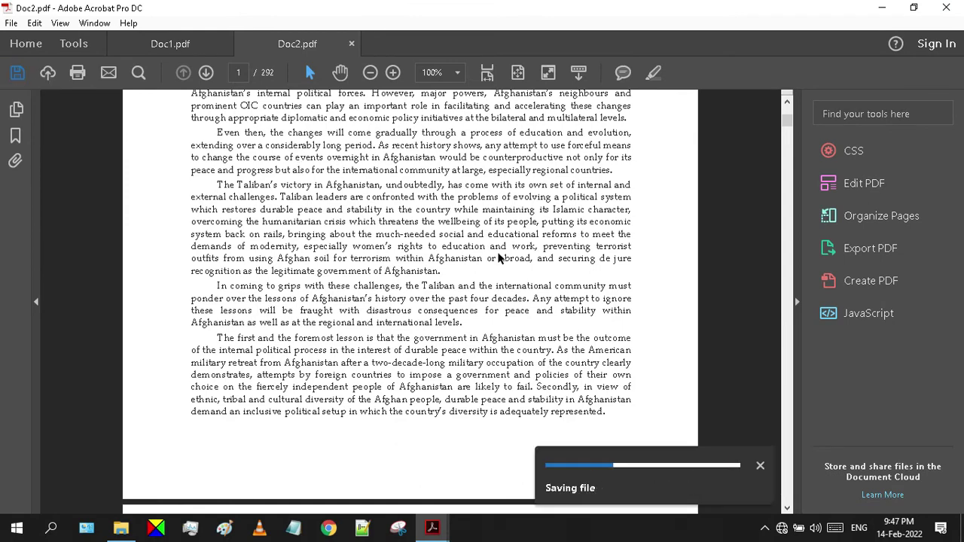
# - Switch to Doc1.pdf, show its Images layer and examine the watermark and footer on the pages
pyautogui.click(215, 46)
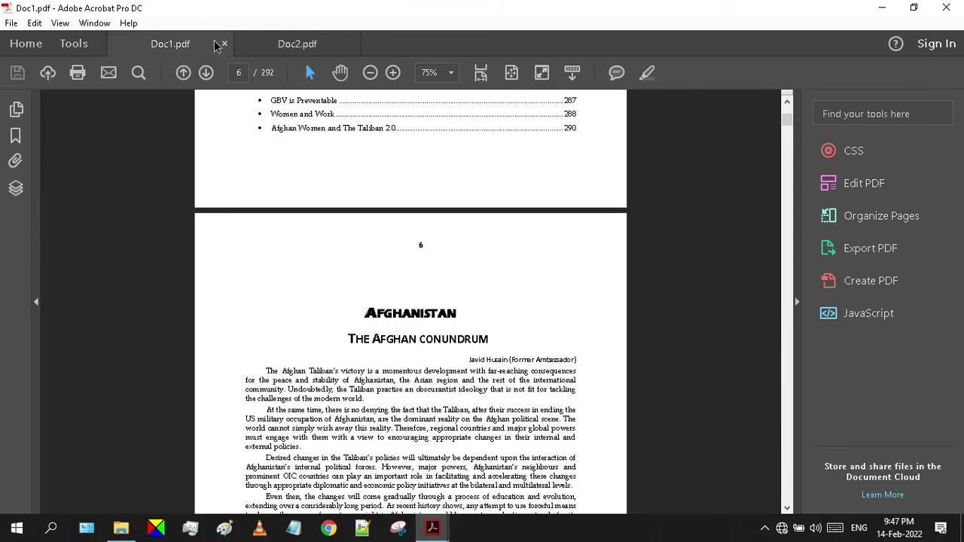
pyautogui.click(17, 188)
pyautogui.click(43, 166)
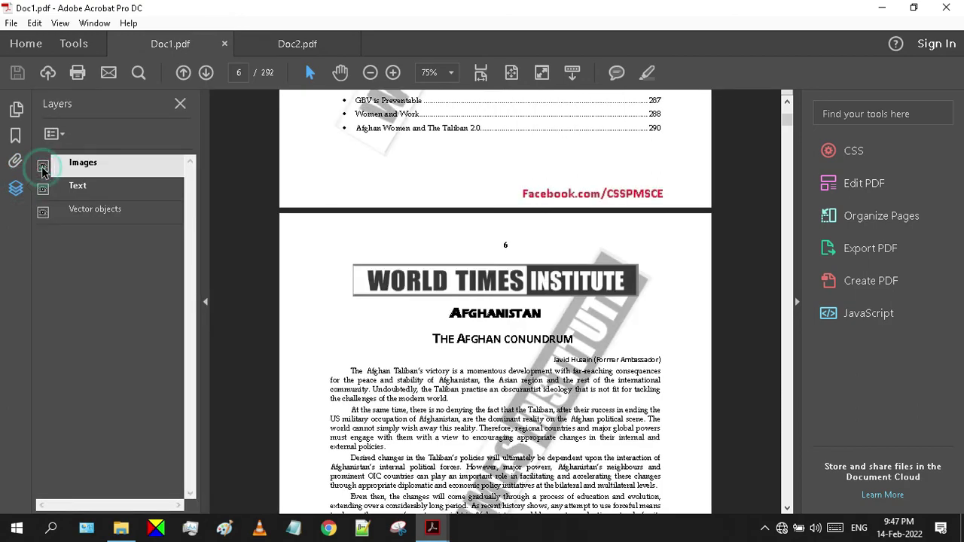
pyautogui.scroll(-6, 414, 234)
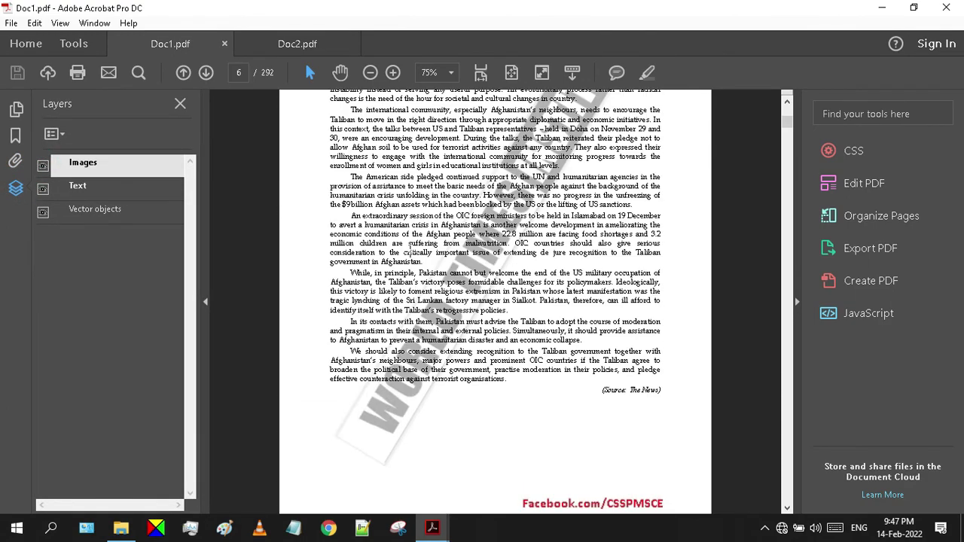
# - Return to Doc2.pdf, check its pages from the cover onward for comparison and close Acrobat
pyautogui.click(305, 47)
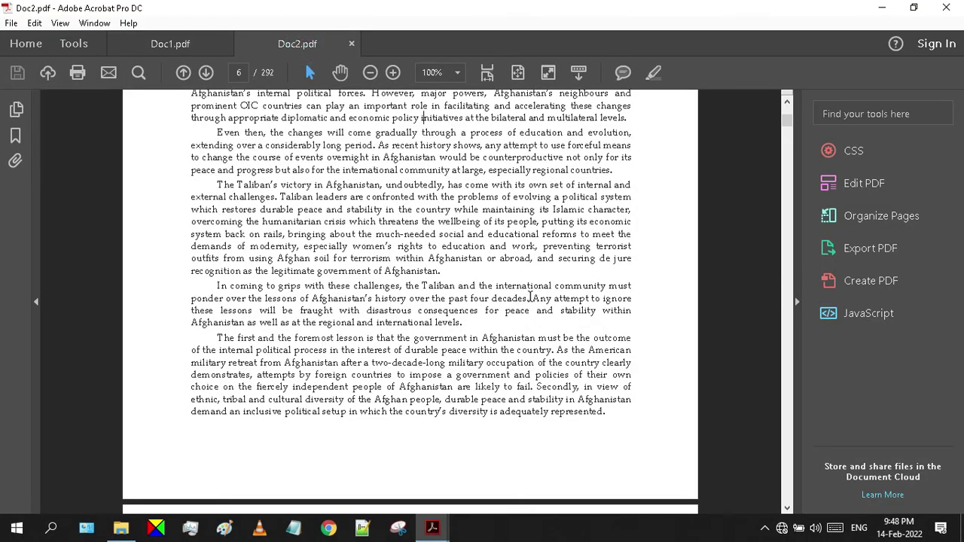
pyautogui.scroll(-20, 530, 296)
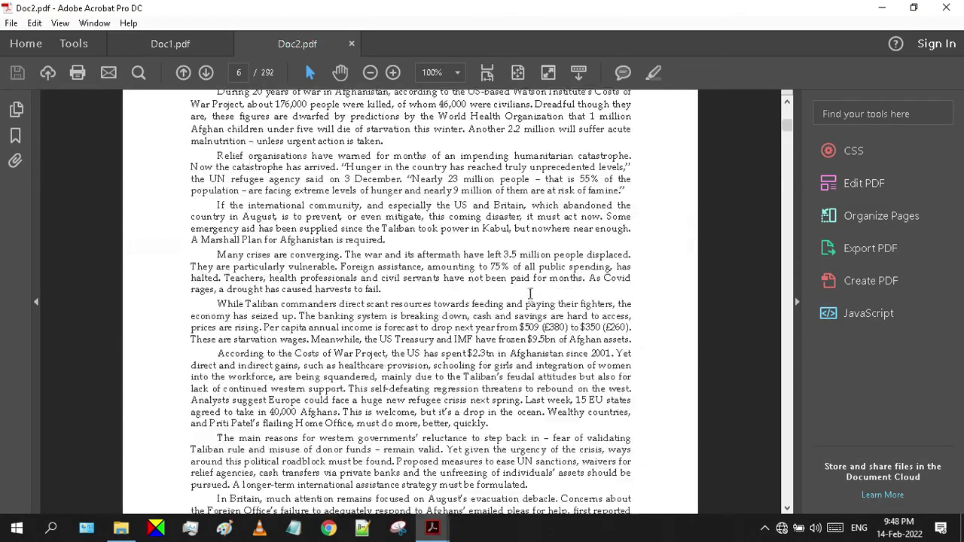
pyautogui.scroll(-12, 530, 294)
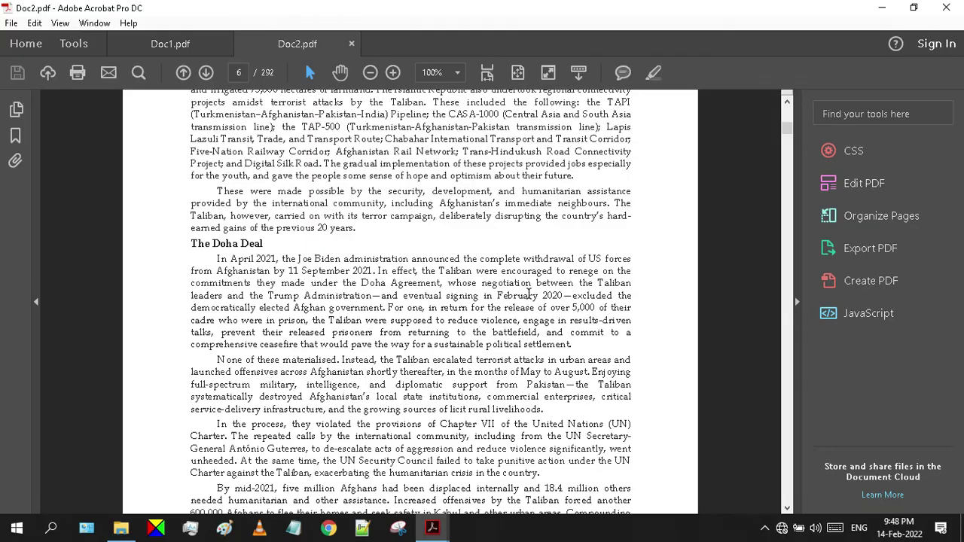
pyautogui.scroll(20, 656, 209)
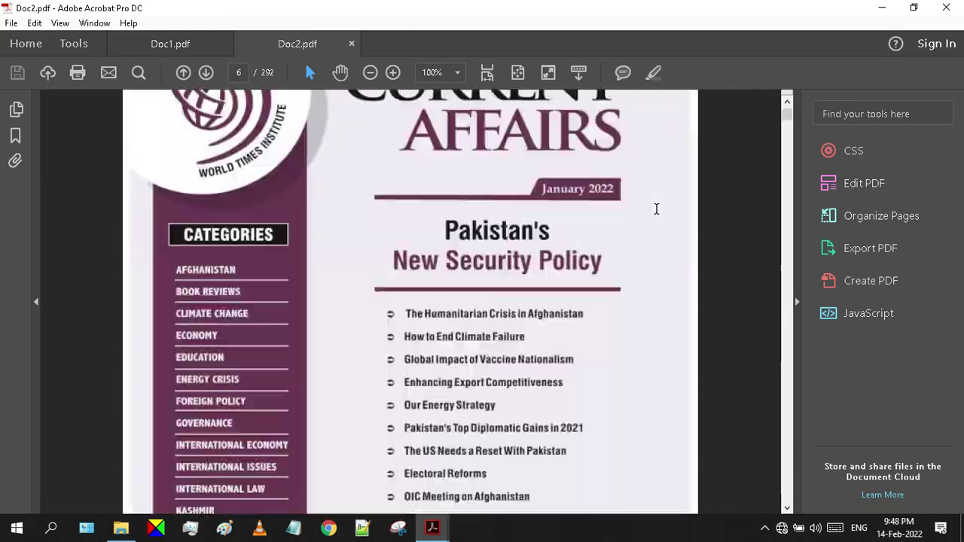
pyautogui.scroll(-20, 656, 208)
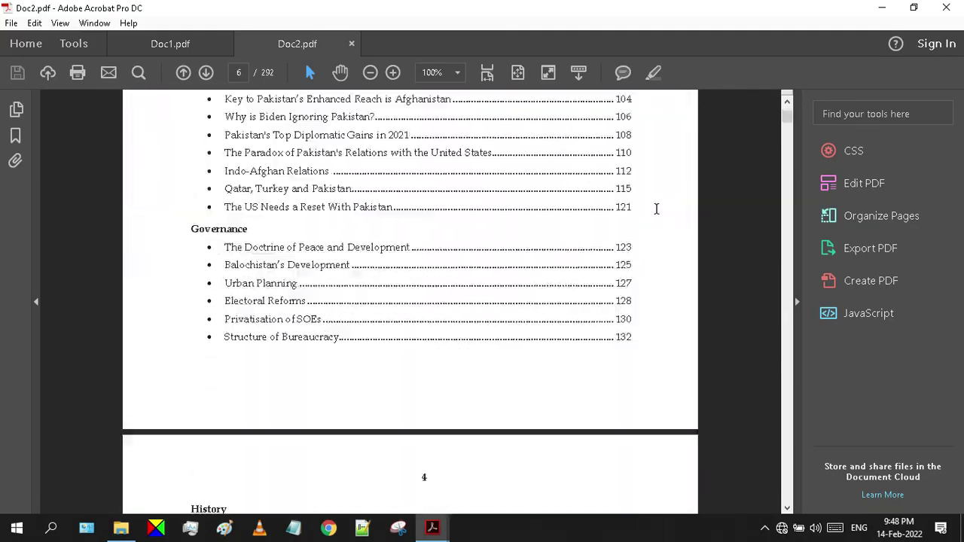
pyautogui.scroll(-10, 655, 208)
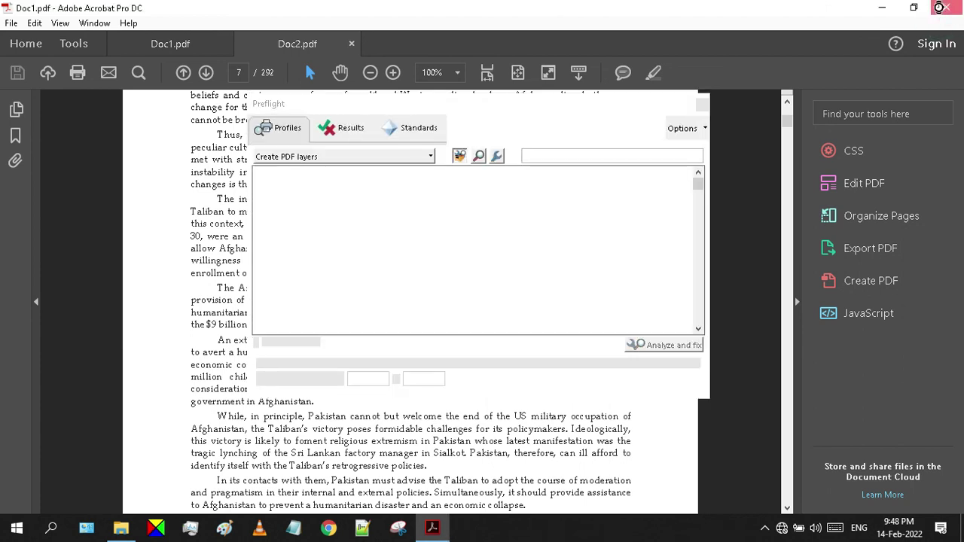
pyautogui.click(942, 7)
pyautogui.click(626, 201)
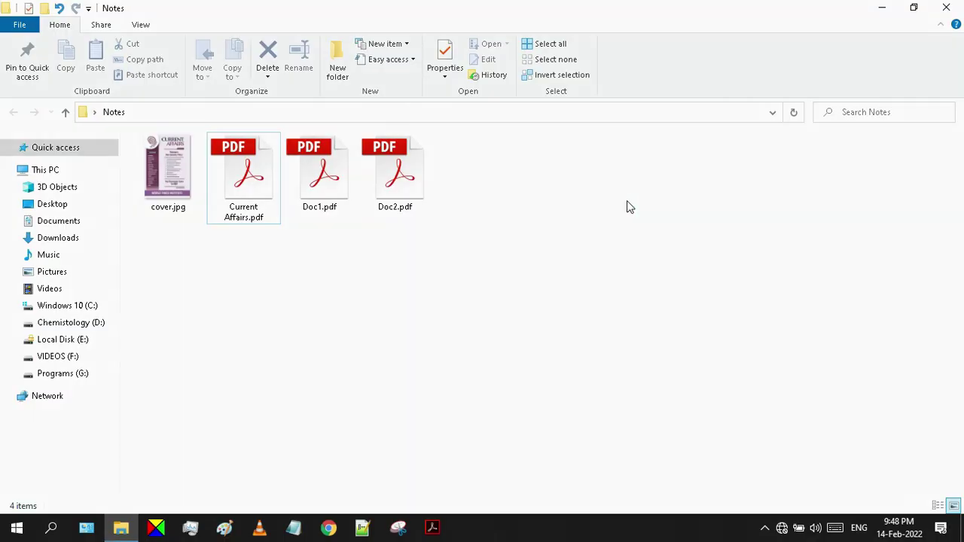